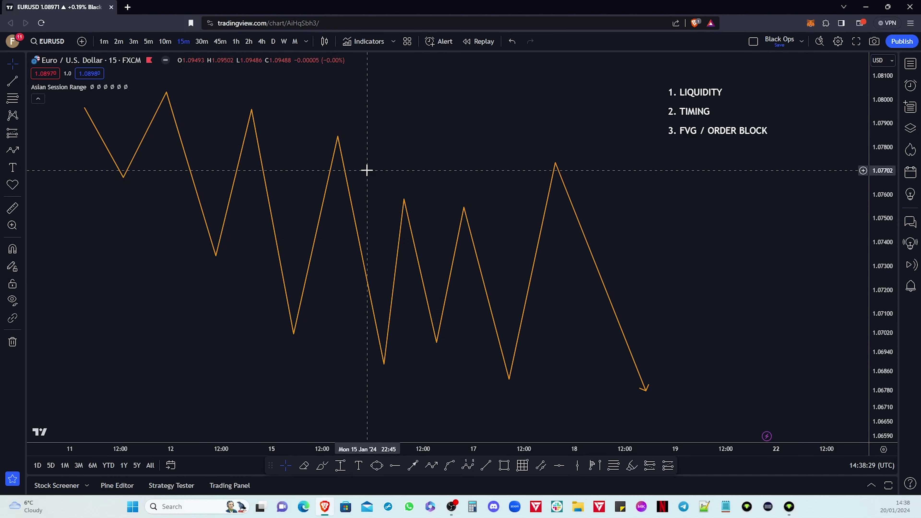
Step: Draw a descending trend line just above the two lower highs, from about 1.0761 to 1.0755
{"action": "left_click", "coordinate": [489, 468]}
{"action": "left_click", "coordinate": [392, 193]}
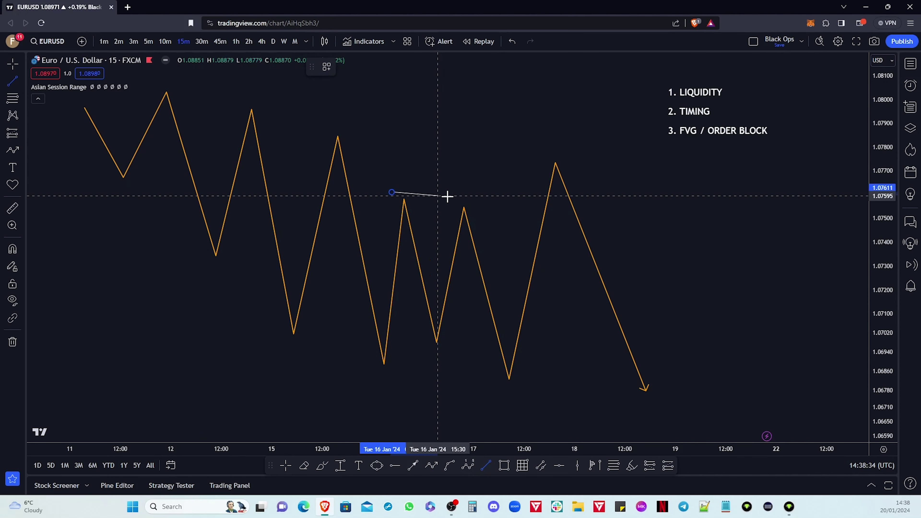
{"action": "left_click", "coordinate": [480, 206]}
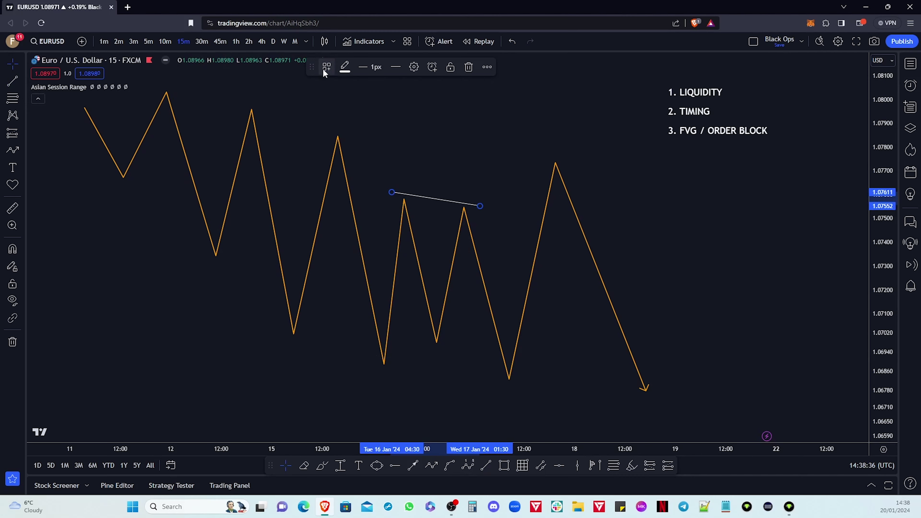
{"action": "left_click", "coordinate": [733, 235]}
{"action": "left_click_drag", "start_coordinate": [673, 258], "coordinate": [671, 268]}
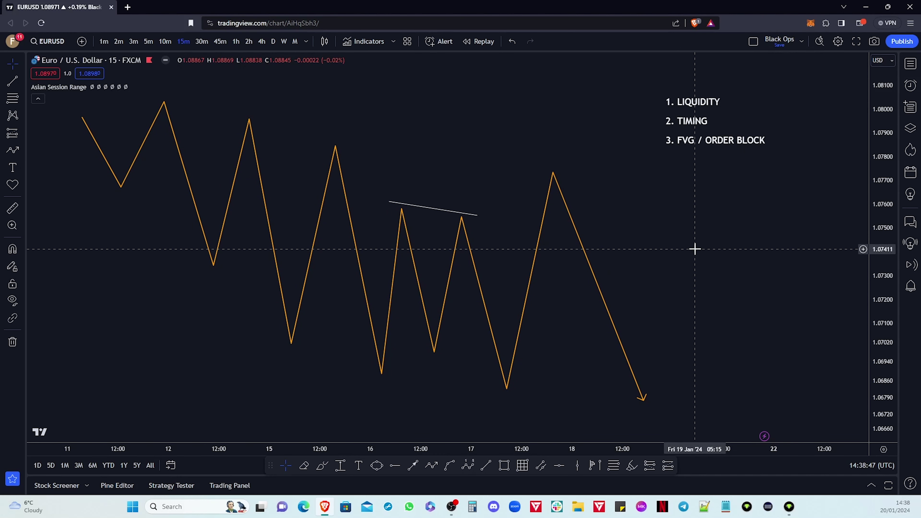
Step: Mark the first peak under the trend line with a small rectangle from about 1.0758 to 1.0749, and widen it slightly
{"action": "left_click", "coordinate": [503, 468]}
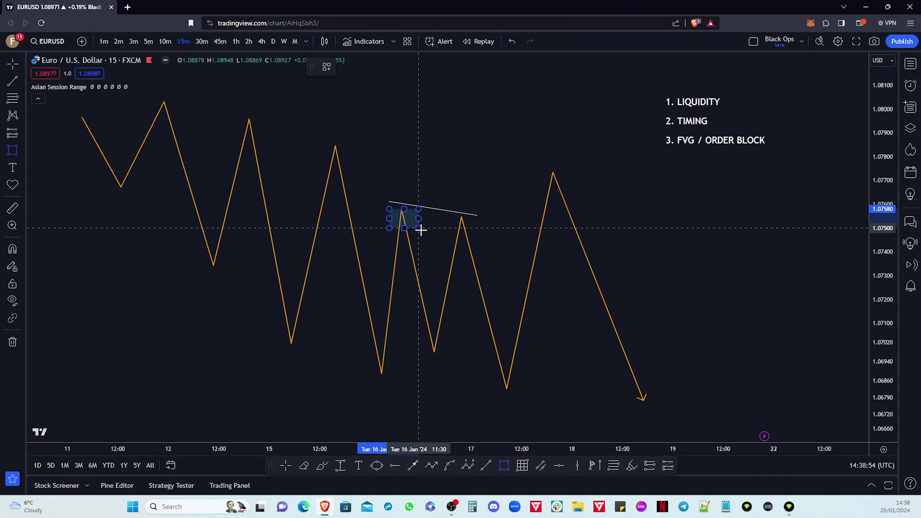
{"action": "left_click", "coordinate": [426, 231]}
{"action": "left_click_drag", "start_coordinate": [418, 229], "coordinate": [412, 227]}
{"action": "left_click", "coordinate": [438, 269]}
{"action": "left_click", "coordinate": [419, 219]}
{"action": "left_click", "coordinate": [426, 290]}
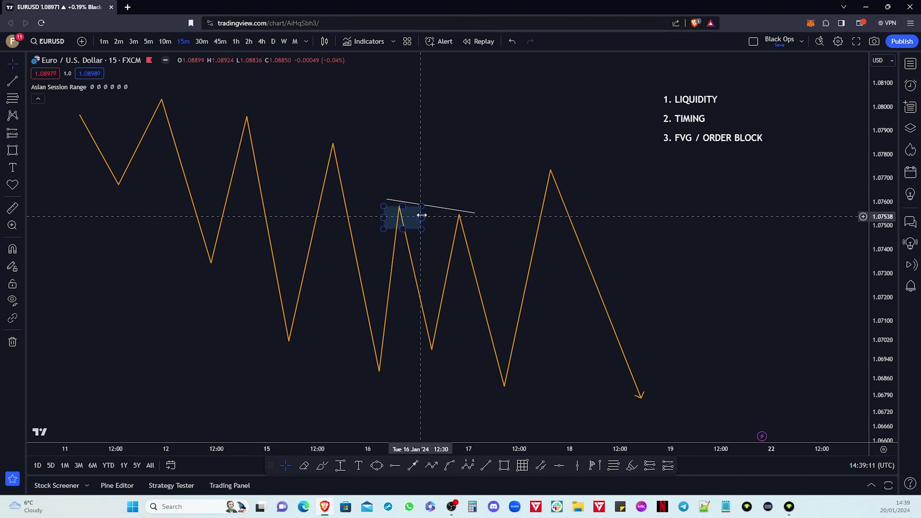
{"action": "left_click_drag", "start_coordinate": [423, 218], "coordinate": [429, 218]}
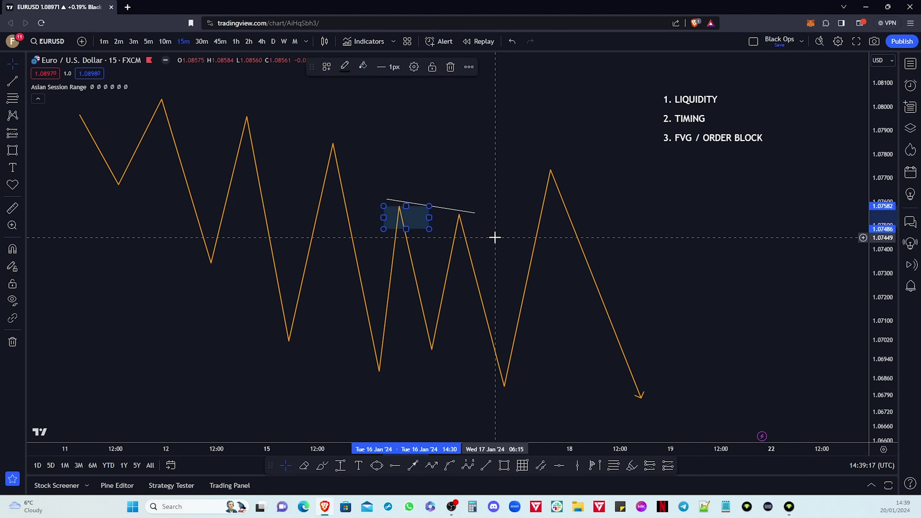
{"action": "left_click", "coordinate": [651, 261]}
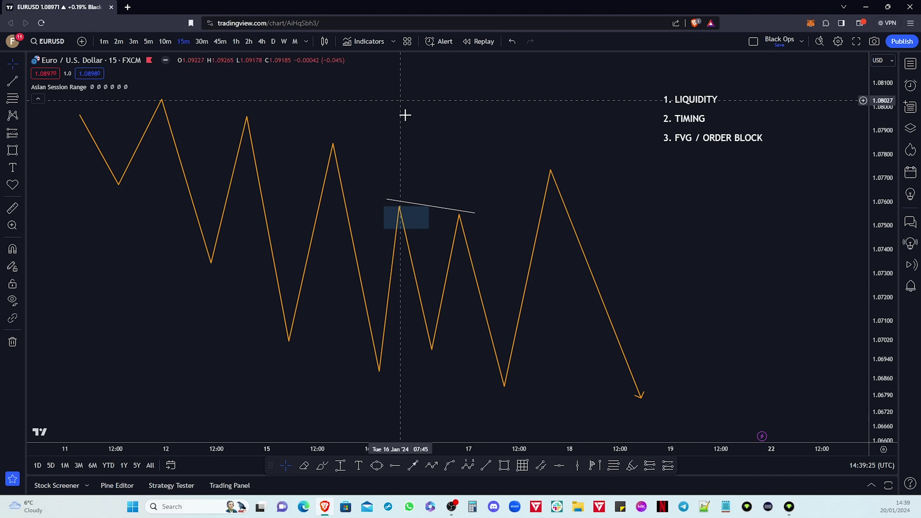
Step: Sketch a rectangle above the trend line and a path through it with two near-equal highs, a spike above them and a drop
{"action": "left_click", "coordinate": [399, 88]}
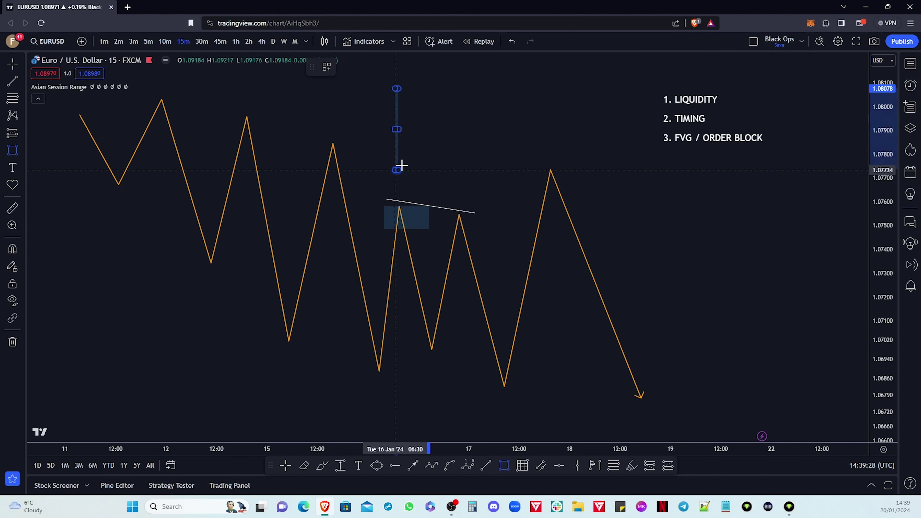
{"action": "left_click", "coordinate": [449, 152]}
{"action": "left_click", "coordinate": [431, 466]}
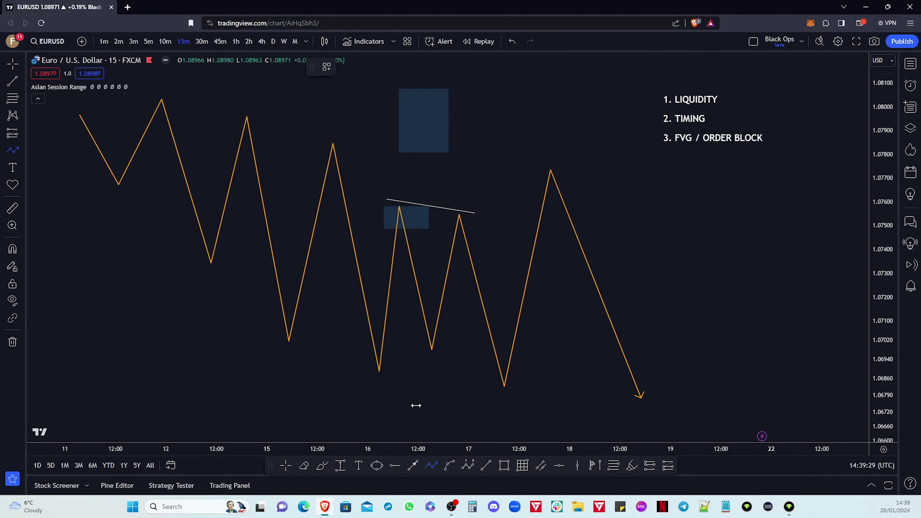
{"action": "left_click", "coordinate": [357, 153]}
{"action": "left_click", "coordinate": [389, 126]}
{"action": "left_click", "coordinate": [408, 89]}
{"action": "left_click", "coordinate": [414, 134]}
{"action": "left_click", "coordinate": [429, 87]}
{"action": "left_click", "coordinate": [444, 141]}
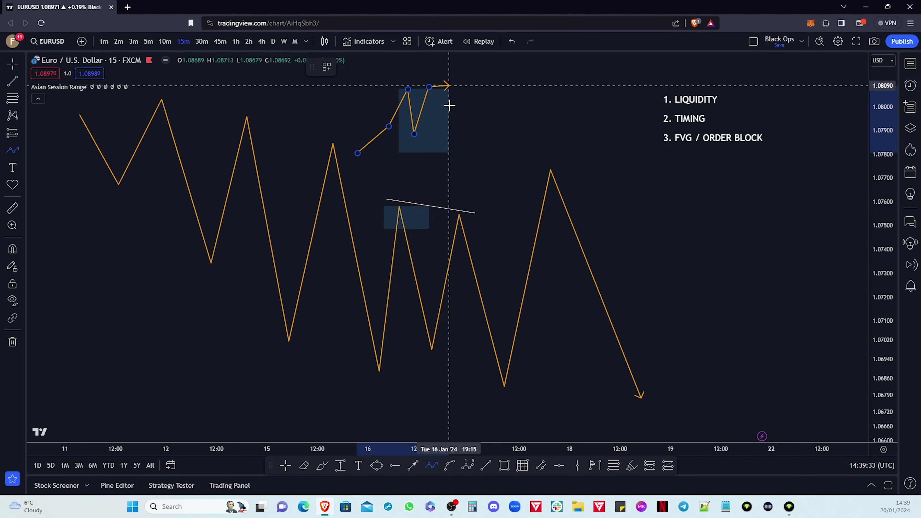
{"action": "left_click", "coordinate": [453, 63]}
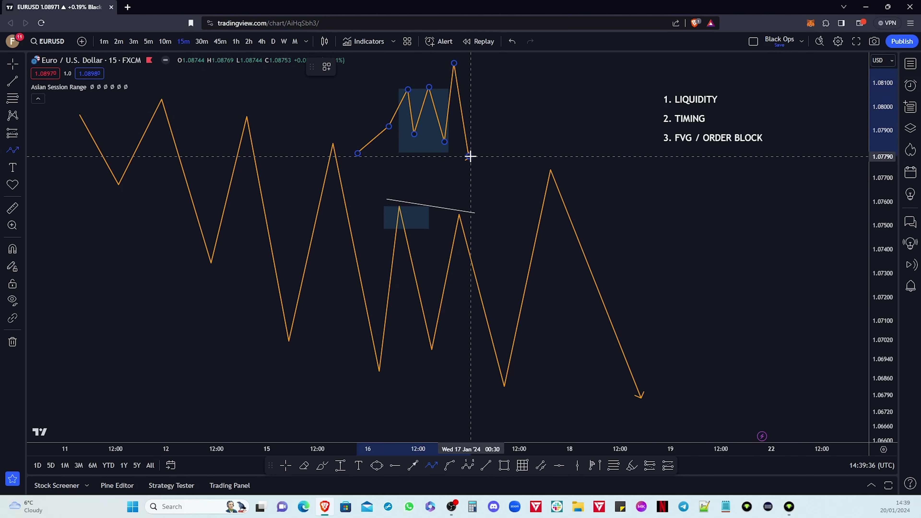
{"action": "double_click", "coordinate": [470, 155]}
Step: Delete the example path and the rectangle above the trend line
{"action": "left_click", "coordinate": [450, 66]}
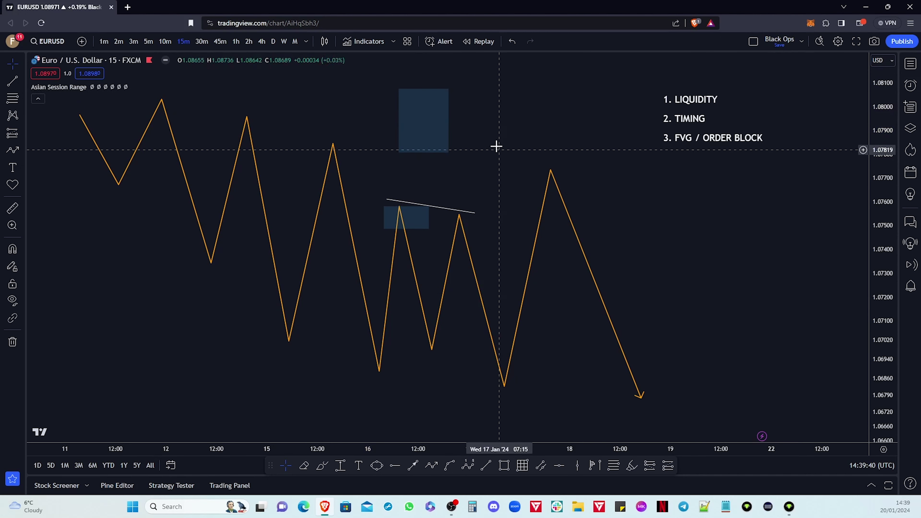
{"action": "key", "text": "Delete"}
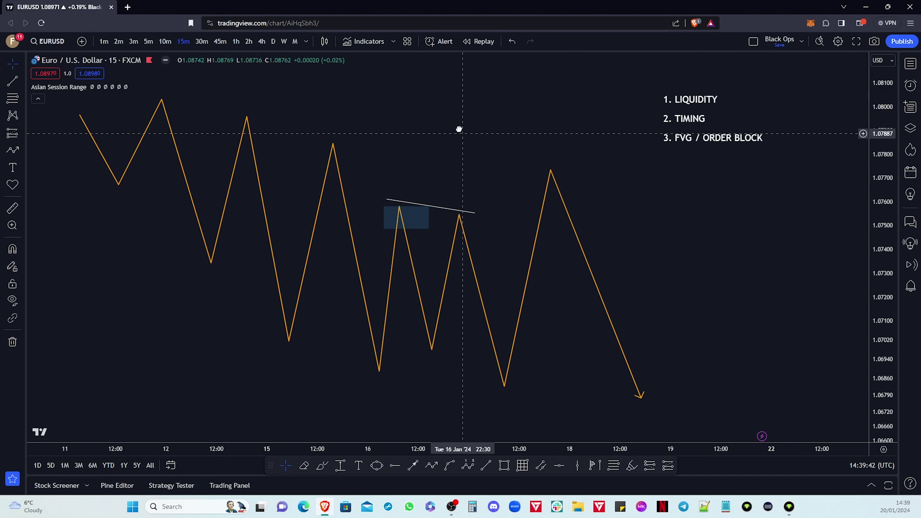
{"action": "left_click_drag", "start_coordinate": [462, 133], "coordinate": [458, 130]}
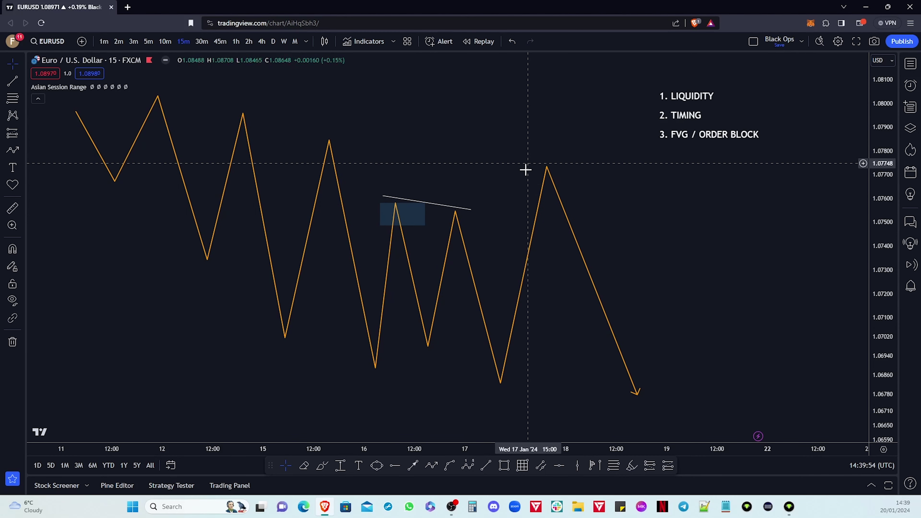
Step: Lower the price path's last low to about 1.0677 and shift its final peak slightly later in time
{"action": "left_click_drag", "start_coordinate": [669, 268], "coordinate": [674, 263]}
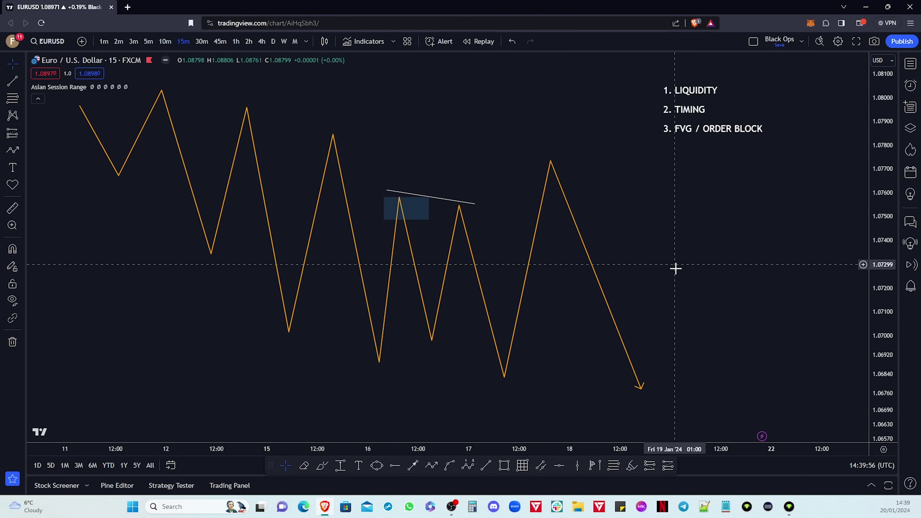
{"action": "left_click", "coordinate": [509, 391]}
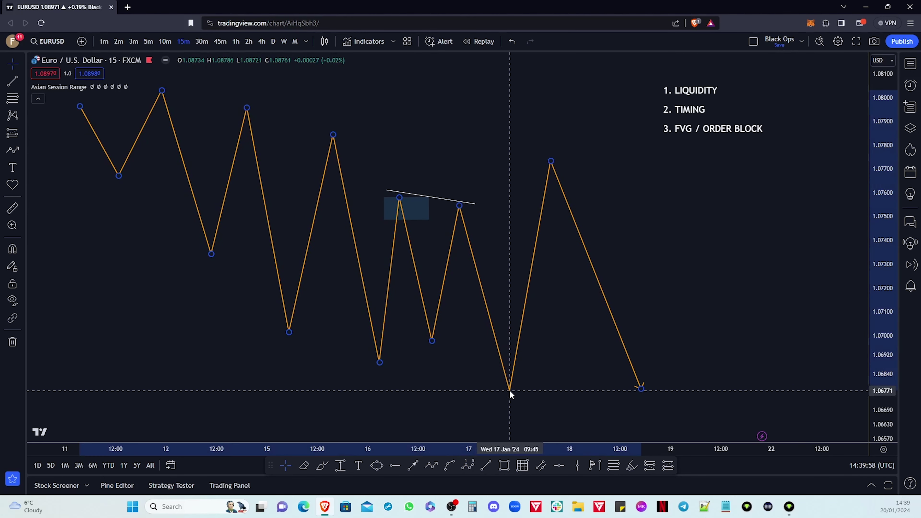
{"action": "left_click", "coordinate": [698, 289]}
{"action": "left_click_drag", "start_coordinate": [550, 161], "coordinate": [559, 161]}
{"action": "left_click", "coordinate": [658, 265]}
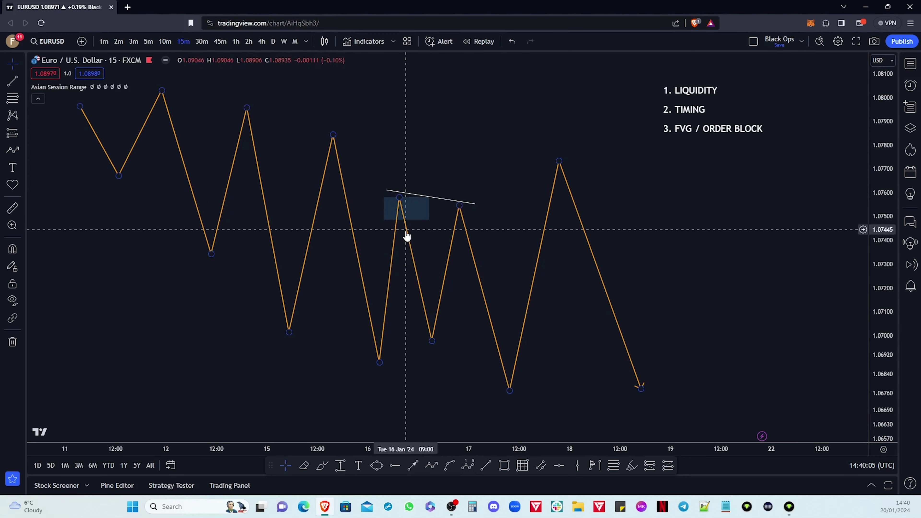
Step: Shift the small rectangle slightly earlier in time and raise its upper edge to about 1.0759
{"action": "left_click_drag", "start_coordinate": [421, 221], "coordinate": [417, 220]}
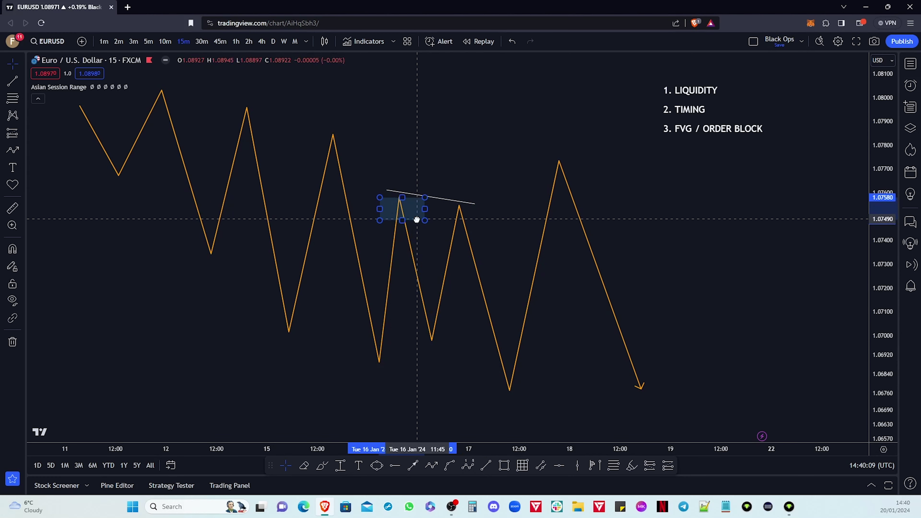
{"action": "left_click", "coordinate": [426, 143]}
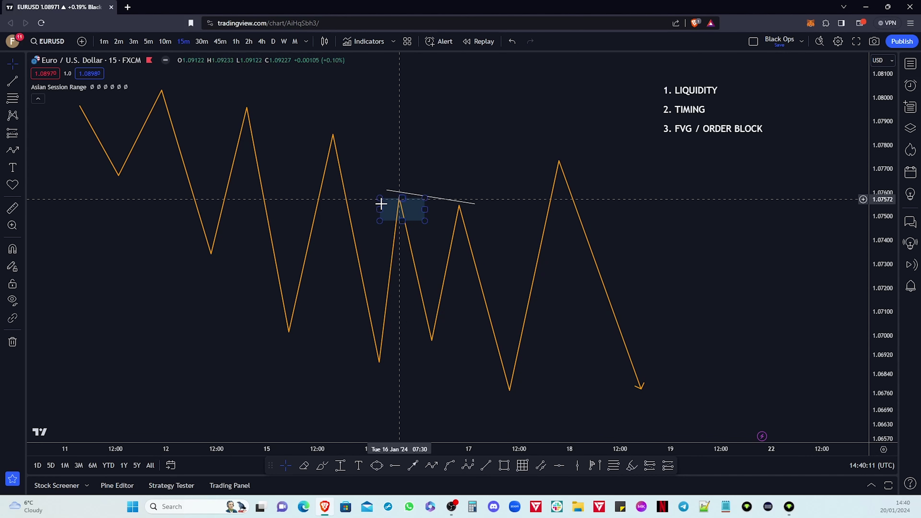
{"action": "left_click_drag", "start_coordinate": [404, 199], "coordinate": [407, 195]}
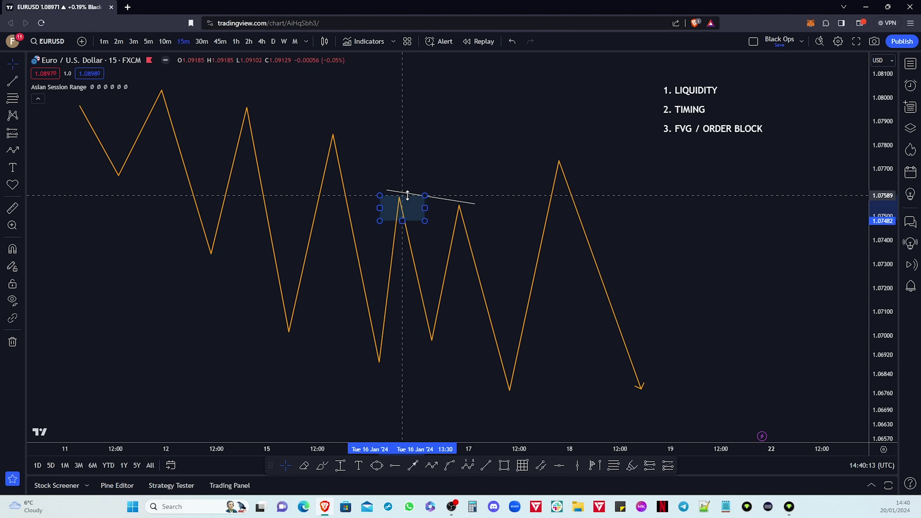
{"action": "left_click", "coordinate": [432, 156]}
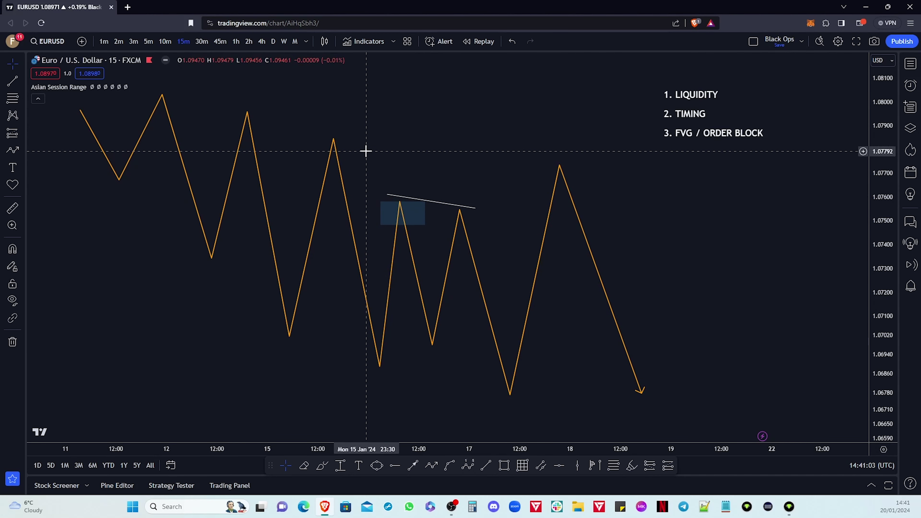
Step: Draw a wide rectangle zone from about 1.0780 to 1.0769, running from the third high past the final peak to 19 January
{"action": "left_click", "coordinate": [503, 468]}
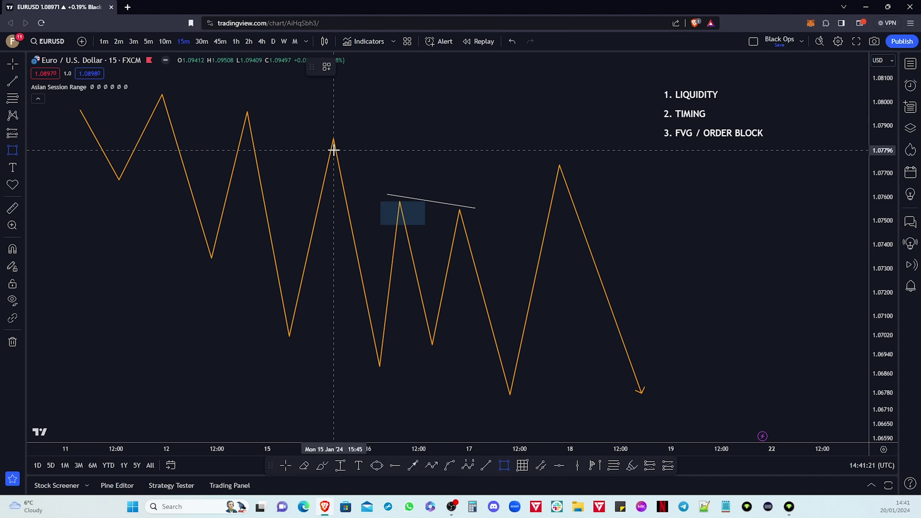
{"action": "left_click_drag", "start_coordinate": [334, 149], "coordinate": [426, 180]}
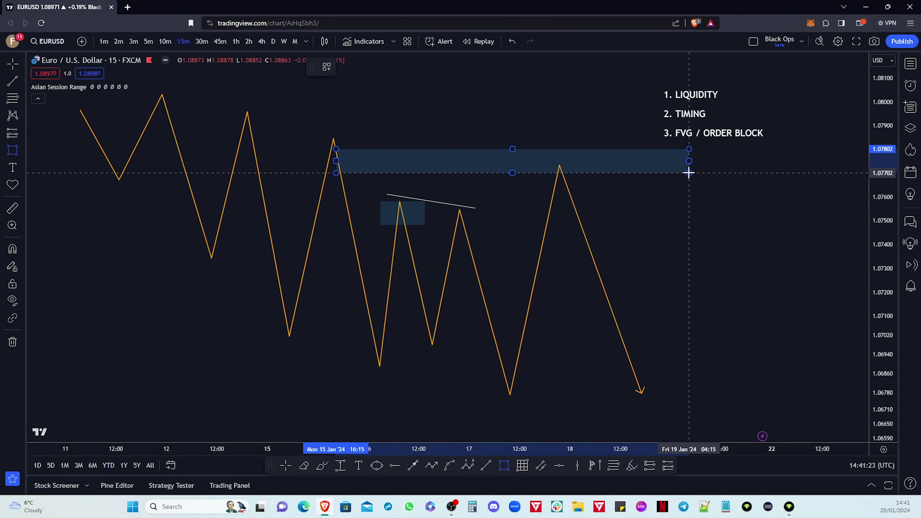
{"action": "left_click", "coordinate": [691, 176]}
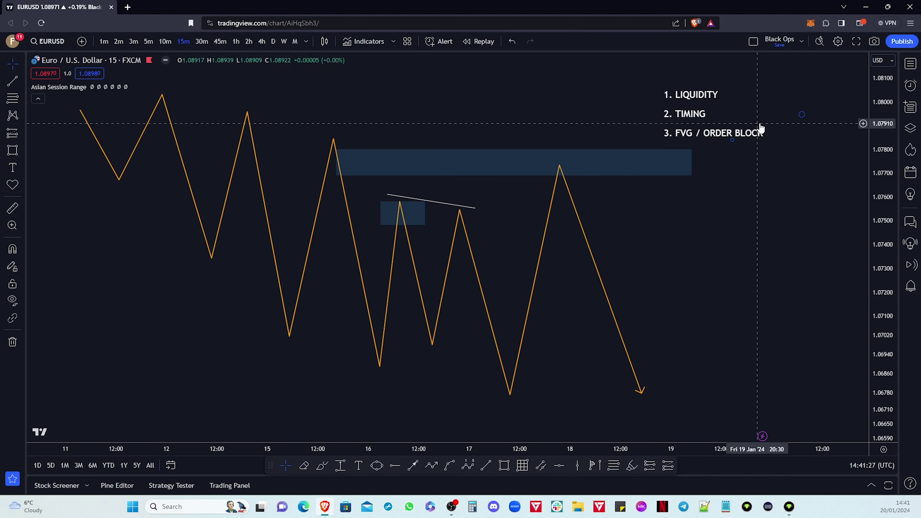
Step: Extend the price path's arrow end downward to about 1.0666, below the last low
{"action": "left_click", "coordinate": [560, 165]}
{"action": "left_click", "coordinate": [725, 211]}
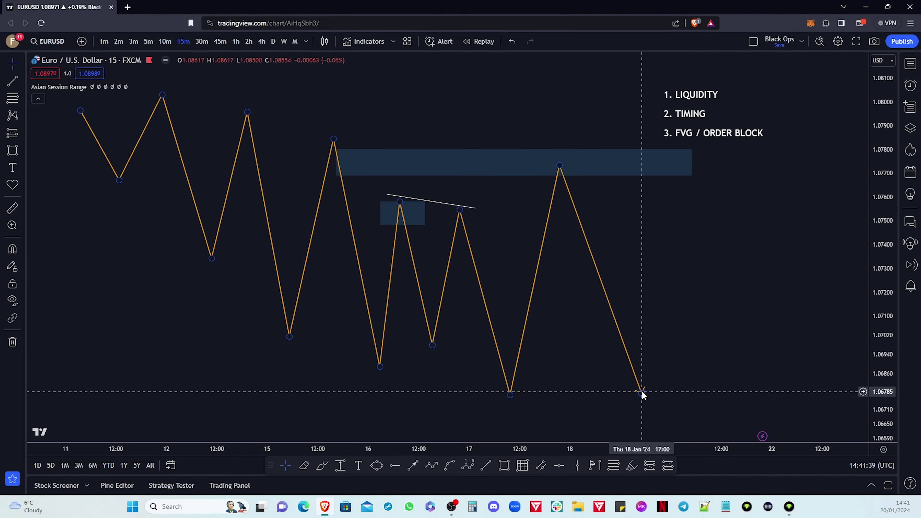
{"action": "left_click_drag", "start_coordinate": [641, 392], "coordinate": [646, 421]}
{"action": "left_click", "coordinate": [730, 364]}
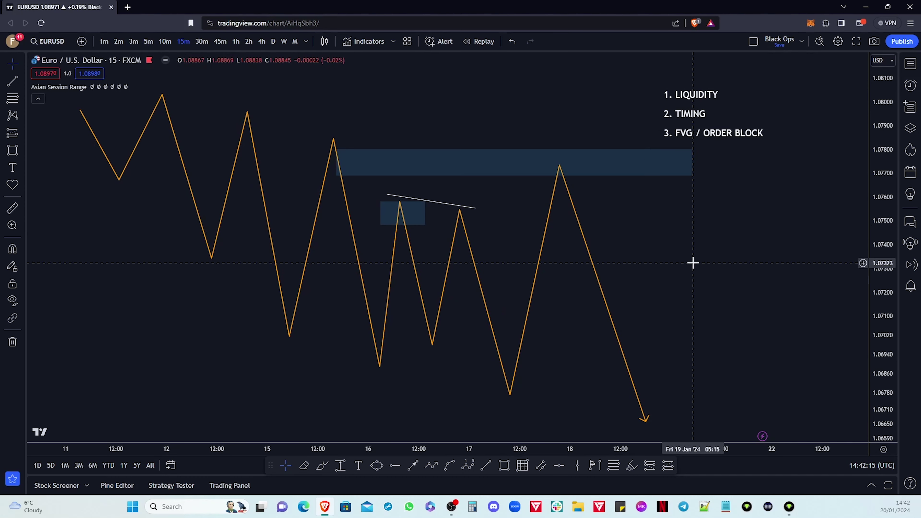
Step: Place a short position at the final peak with entry about 1.0769, stop about 1.0782 and target about 1.0677
{"action": "left_click_drag", "start_coordinate": [782, 248], "coordinate": [782, 250]}
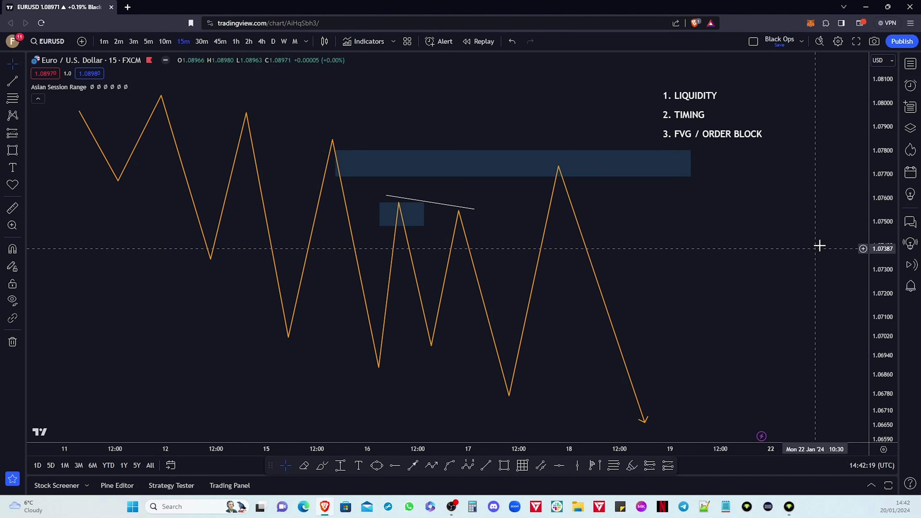
{"action": "left_click", "coordinate": [650, 467]}
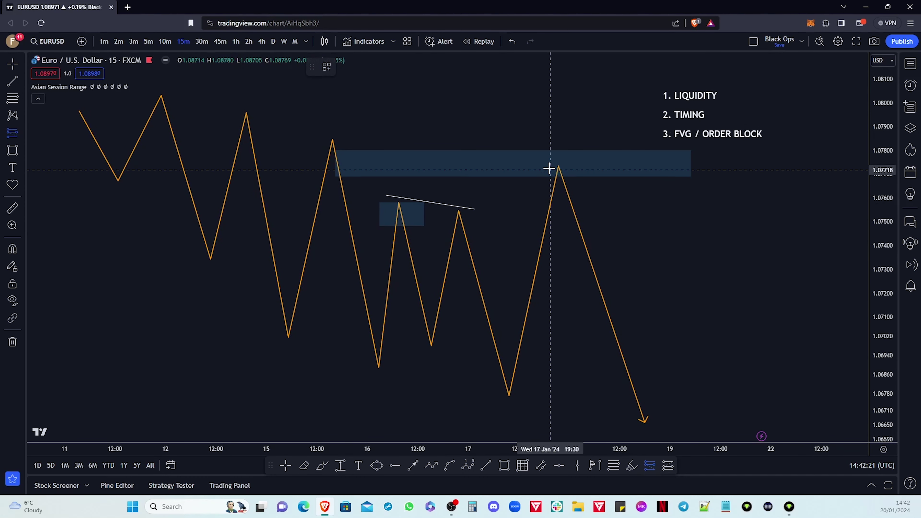
{"action": "left_click", "coordinate": [552, 176]}
{"action": "left_click_drag", "start_coordinate": [547, 100], "coordinate": [530, 143]}
{"action": "left_click_drag", "start_coordinate": [552, 250], "coordinate": [567, 414]}
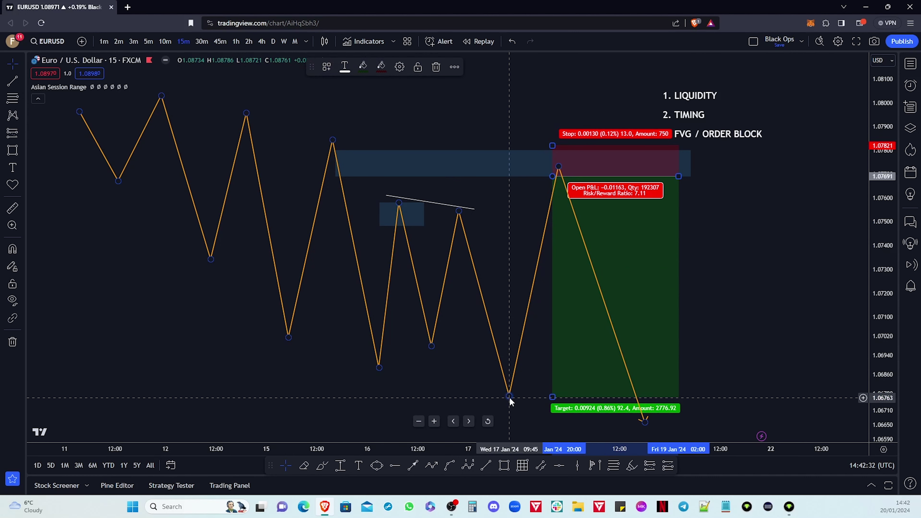
{"action": "left_click", "coordinate": [729, 277]}
Step: Delete the short position drawn at the final peak
{"action": "left_click", "coordinate": [661, 246]}
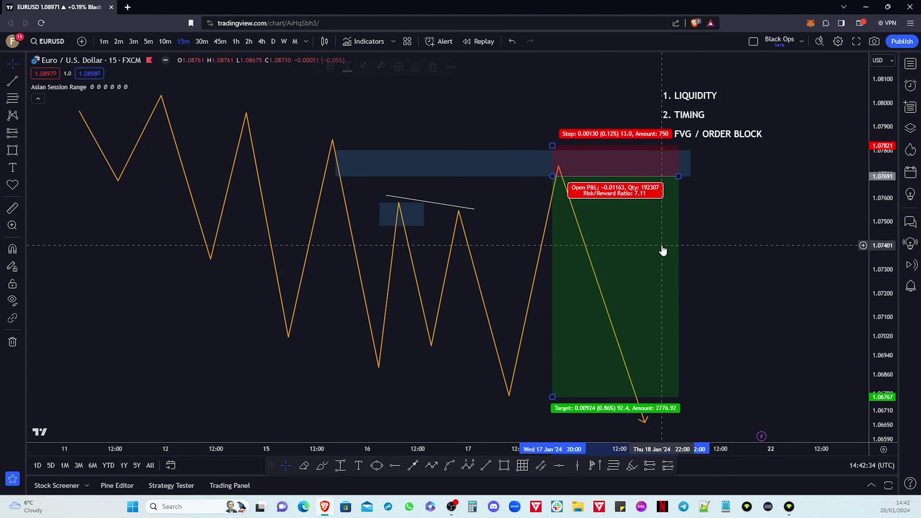
{"action": "left_click", "coordinate": [663, 251]}
{"action": "left_click", "coordinate": [437, 67]}
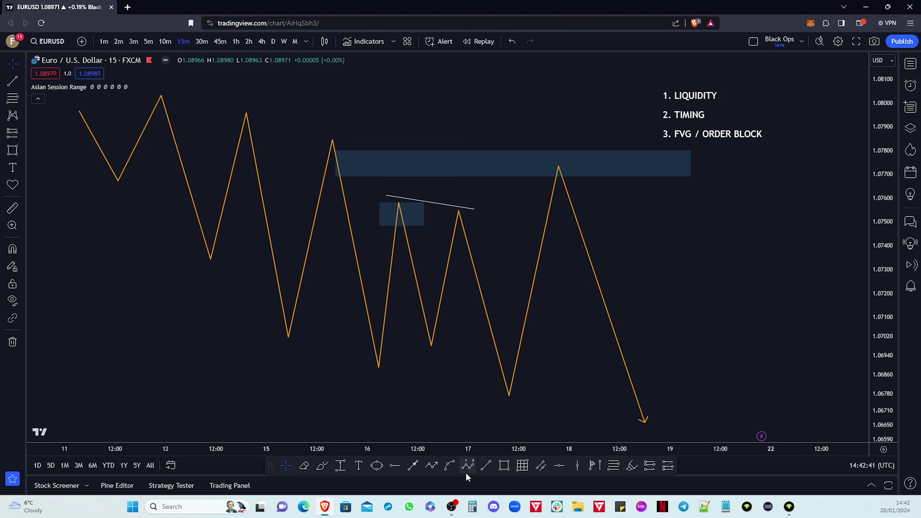
Step: Draw a small zigzag path beside the final peak, starting near 1.0762, swinging through the blue zone and ending in an arrow at about 1.0716
{"action": "left_click", "coordinate": [430, 466]}
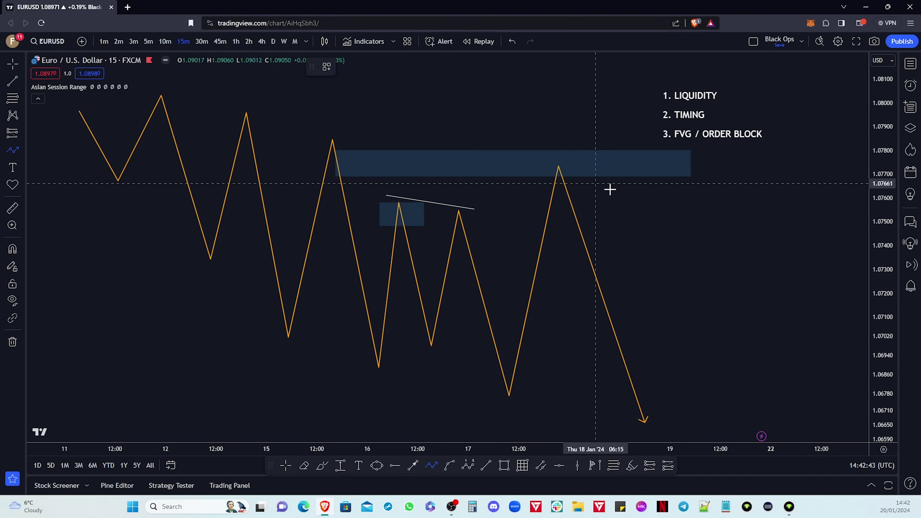
{"action": "left_click", "coordinate": [585, 193]}
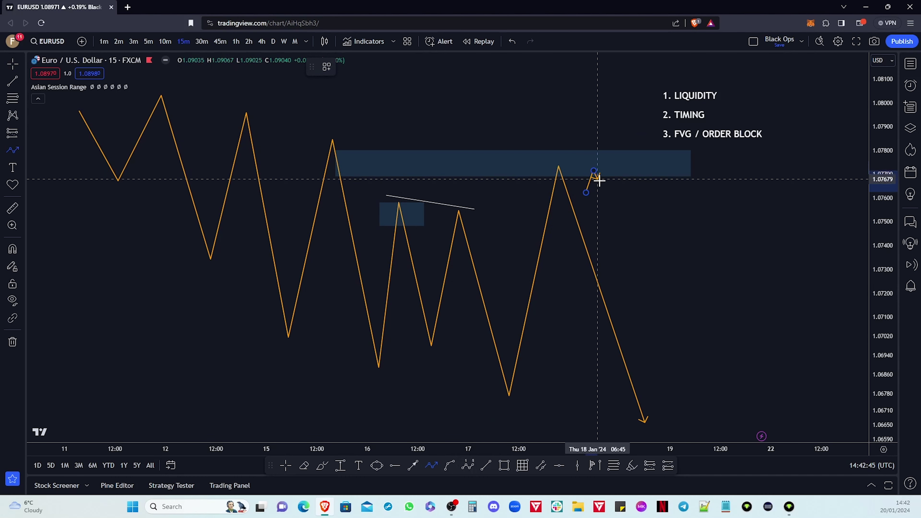
{"action": "left_click", "coordinate": [601, 191]}
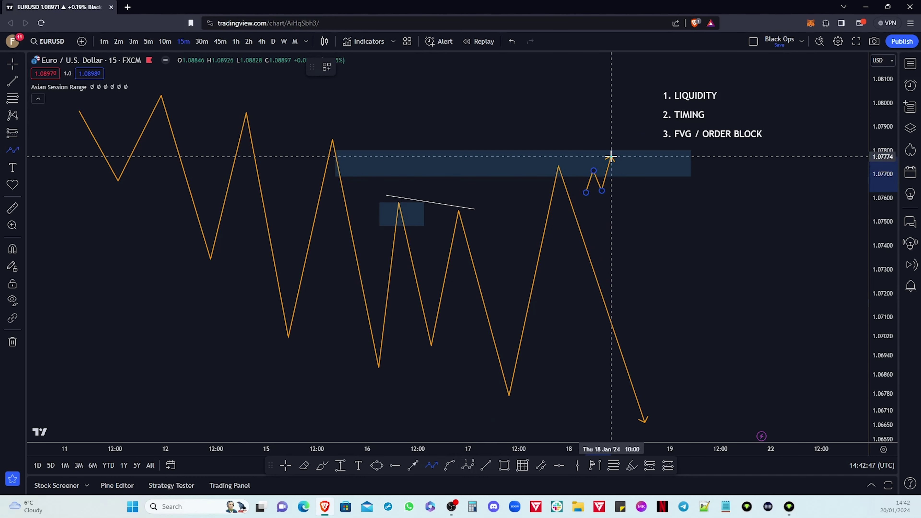
{"action": "left_click", "coordinate": [611, 156]}
{"action": "left_click", "coordinate": [622, 206]}
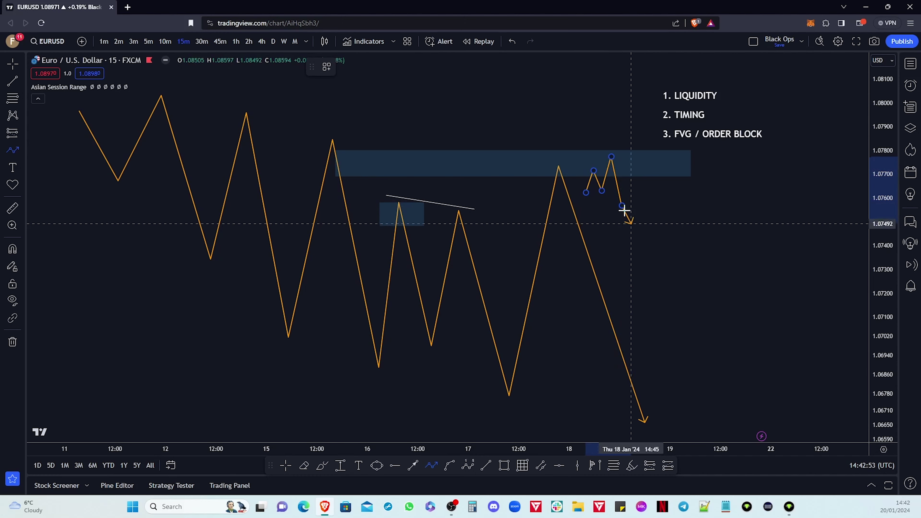
{"action": "left_click", "coordinate": [634, 170]}
{"action": "double_click", "coordinate": [656, 303]}
{"action": "left_click", "coordinate": [719, 311]}
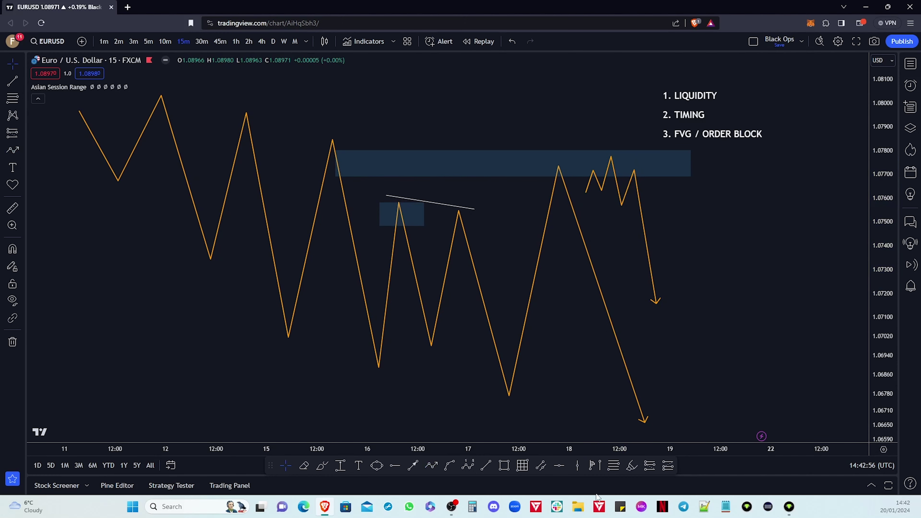
Step: Place a short position at the small zigzag's last lower high, with entry about 1.0769, stop about 1.0775 and target about 1.0677
{"action": "left_click", "coordinate": [650, 466]}
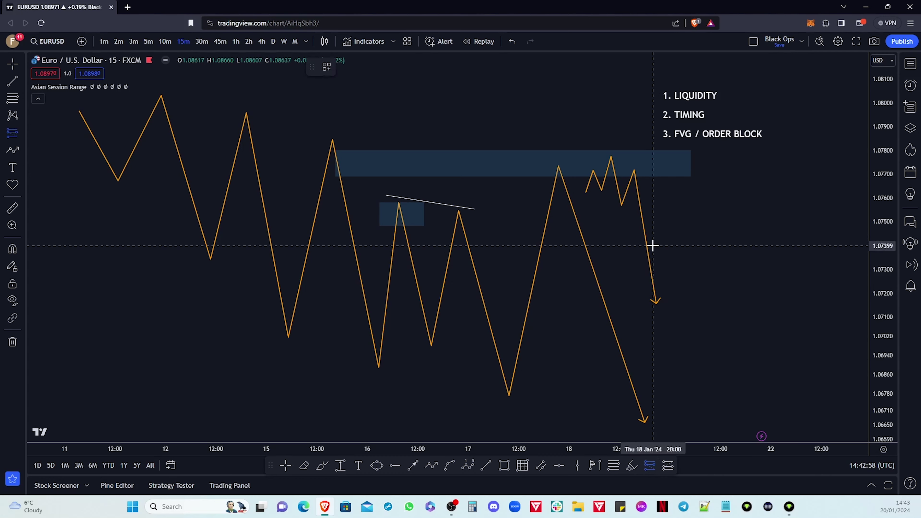
{"action": "left_click", "coordinate": [632, 178]}
{"action": "left_click_drag", "start_coordinate": [631, 112], "coordinate": [632, 161]}
{"action": "left_click_drag", "start_coordinate": [631, 250], "coordinate": [632, 397]}
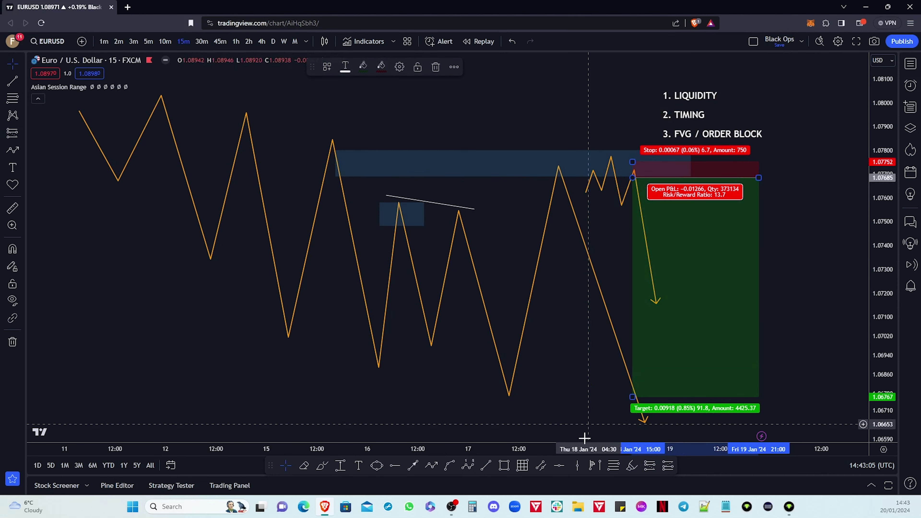
Step: Place a narrower short position around the large final peak, with entry about 1.0769, stop about 1.0782 and target about 1.0677
{"action": "left_click", "coordinate": [647, 466]}
{"action": "left_click", "coordinate": [542, 176]}
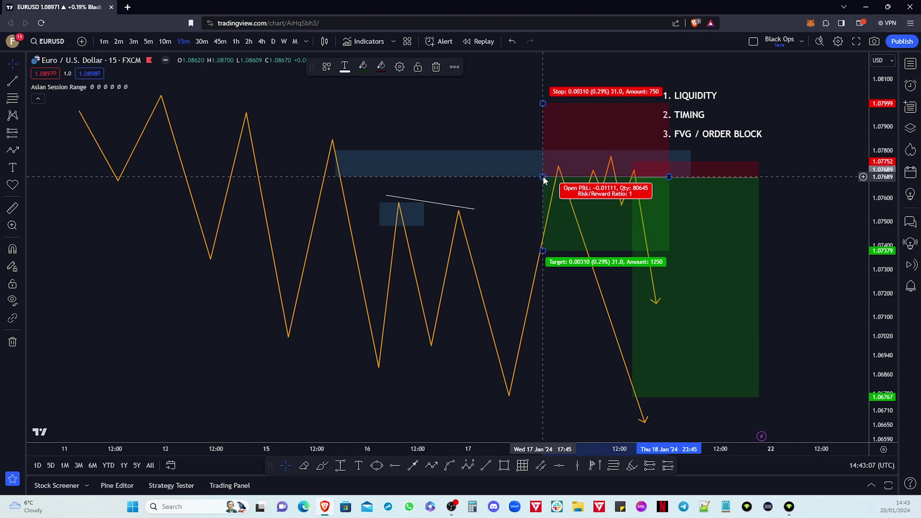
{"action": "left_click_drag", "start_coordinate": [543, 104], "coordinate": [533, 147]}
{"action": "left_click_drag", "start_coordinate": [669, 177], "coordinate": [602, 177]}
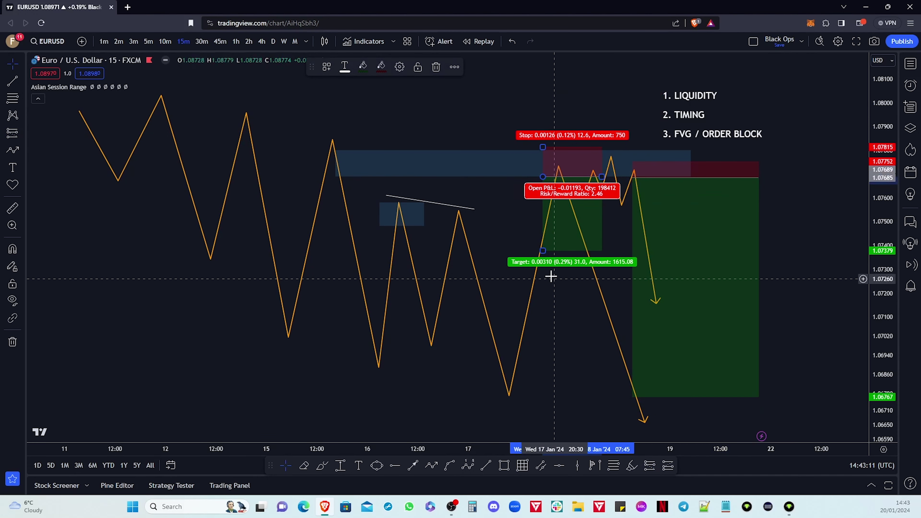
{"action": "left_click_drag", "start_coordinate": [543, 250], "coordinate": [530, 395]}
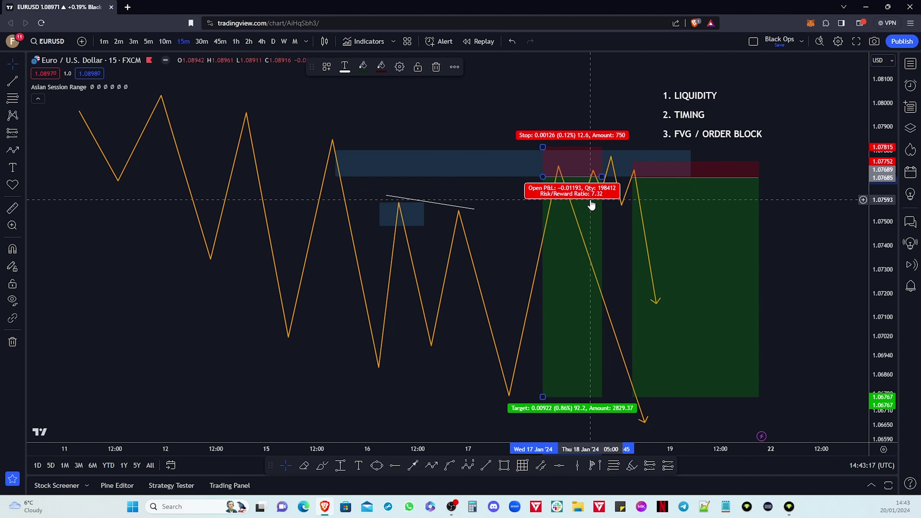
Step: Compare the stop sizes and risk/reward ratios of the two short positions
{"action": "left_click", "coordinate": [728, 190]}
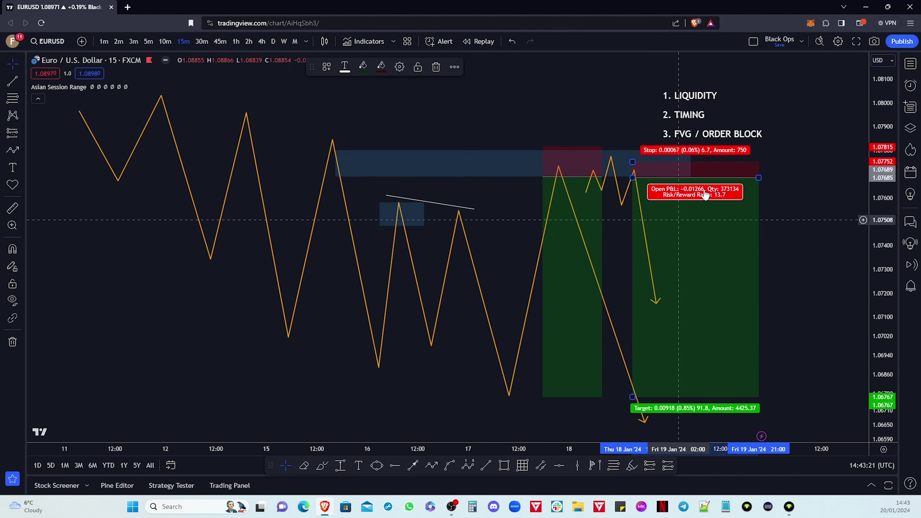
{"action": "left_click", "coordinate": [772, 224]}
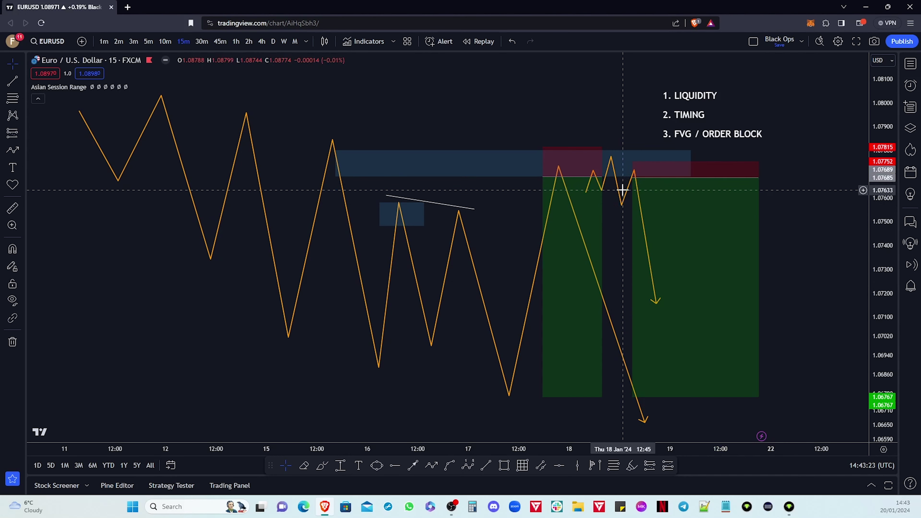
{"action": "left_click", "coordinate": [709, 230]}
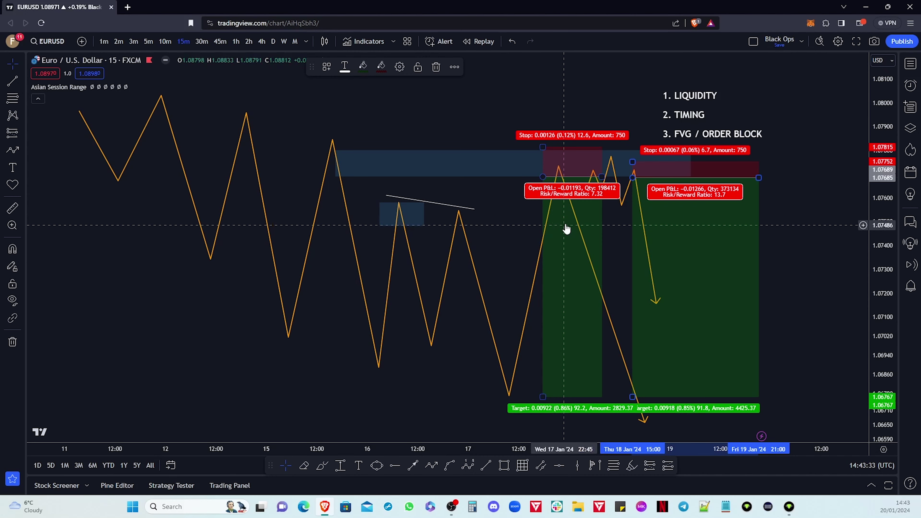
{"action": "left_click", "coordinate": [547, 270]}
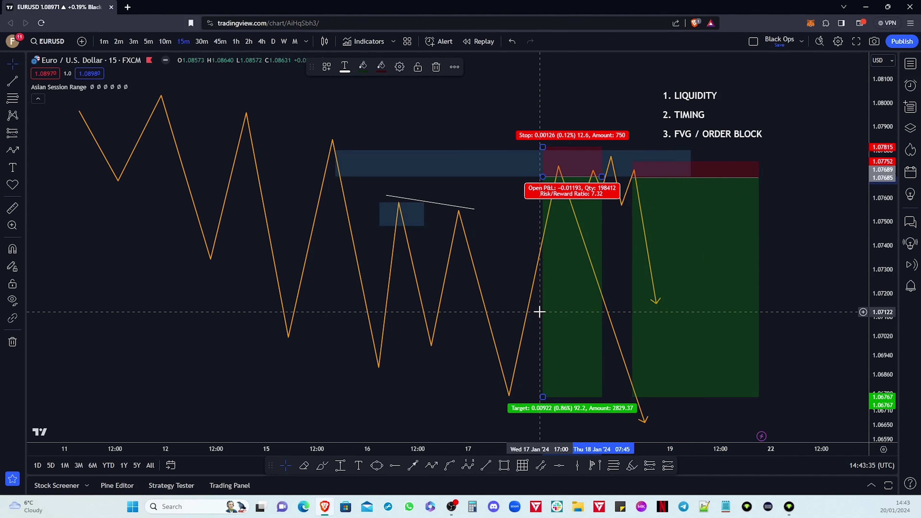
{"action": "left_click", "coordinate": [812, 300]}
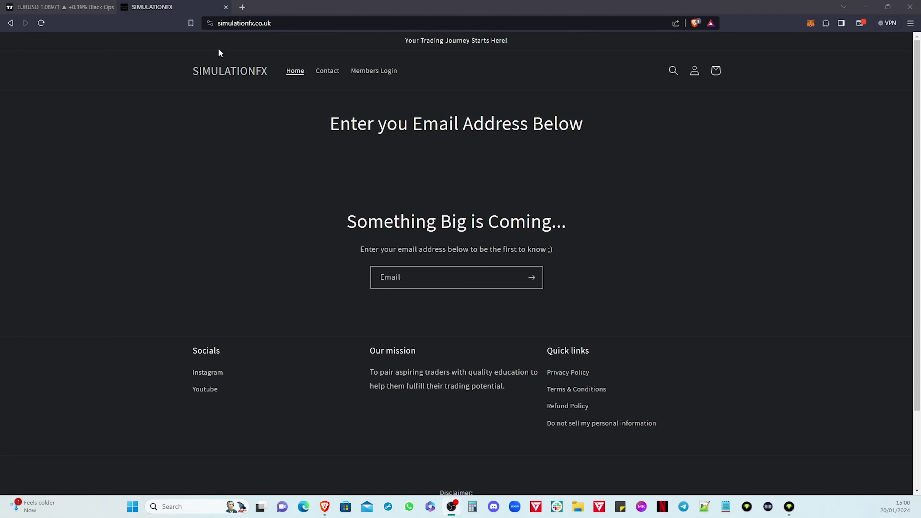
{"action": "left_click", "coordinate": [433, 276]}
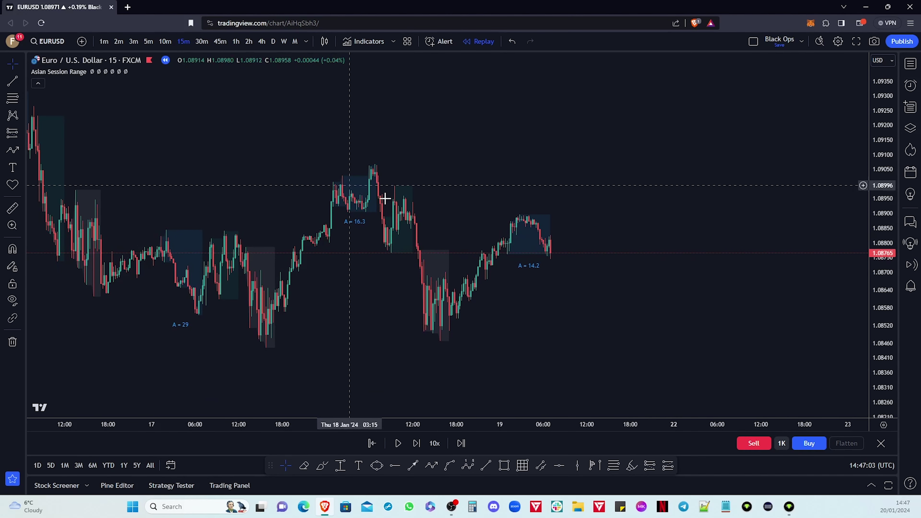
Step: Examine the decline and recent swings on the 15-minute EURUSD replay chart up to the 19 January Asian session
{"action": "scroll", "coordinate": [847, 138], "scroll_direction": "down", "scroll_amount": 2}
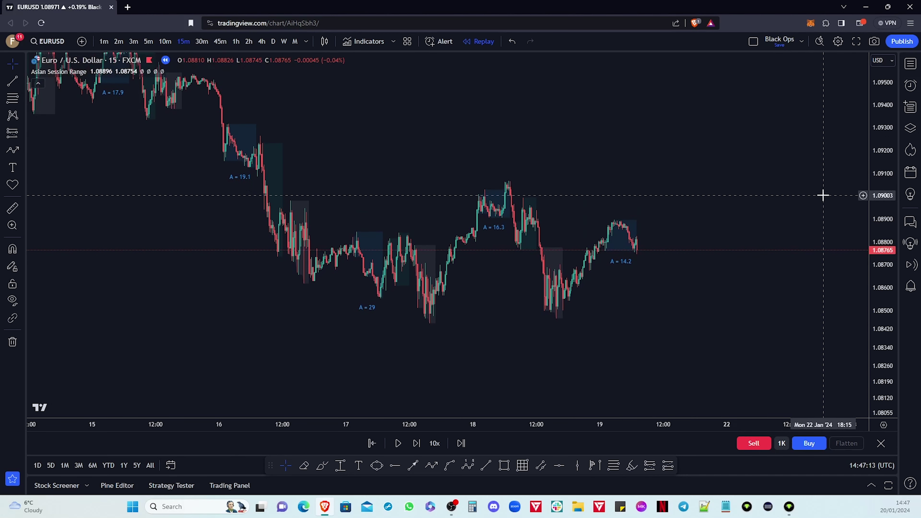
{"action": "scroll", "coordinate": [822, 196], "scroll_direction": "down", "scroll_amount": 3}
{"action": "left_click_drag", "start_coordinate": [781, 167], "coordinate": [668, 251]}
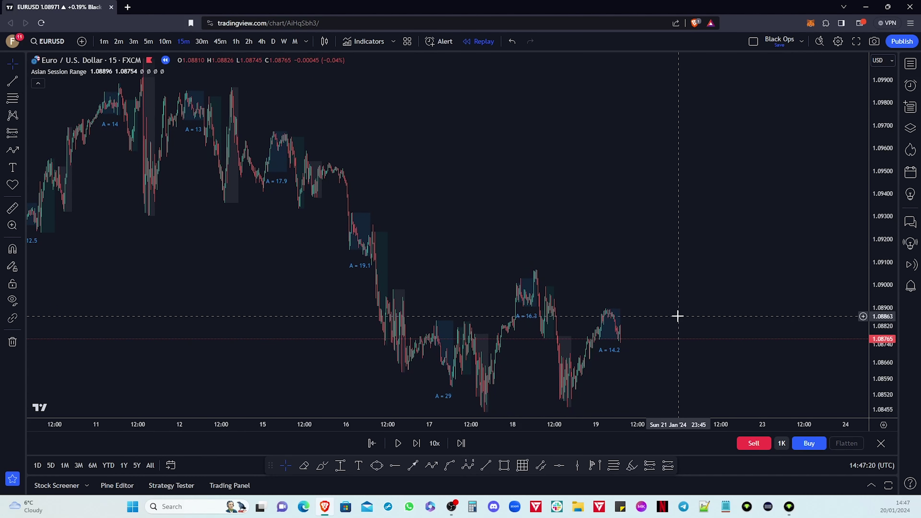
{"action": "left_click_drag", "start_coordinate": [677, 316], "coordinate": [698, 276]}
{"action": "scroll", "coordinate": [700, 317], "scroll_direction": "up", "scroll_amount": 1}
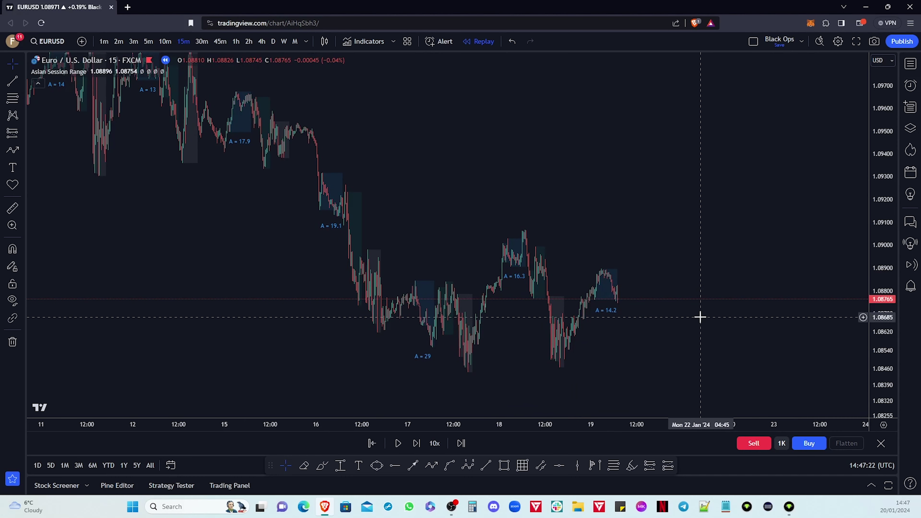
{"action": "scroll", "coordinate": [699, 317], "scroll_direction": "up", "scroll_amount": 5}
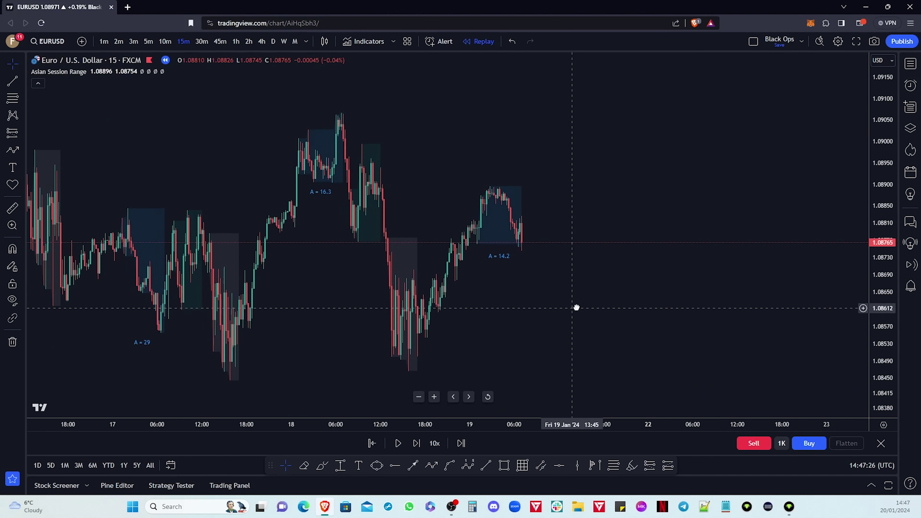
{"action": "scroll", "coordinate": [669, 294], "scroll_direction": "down", "scroll_amount": 6}
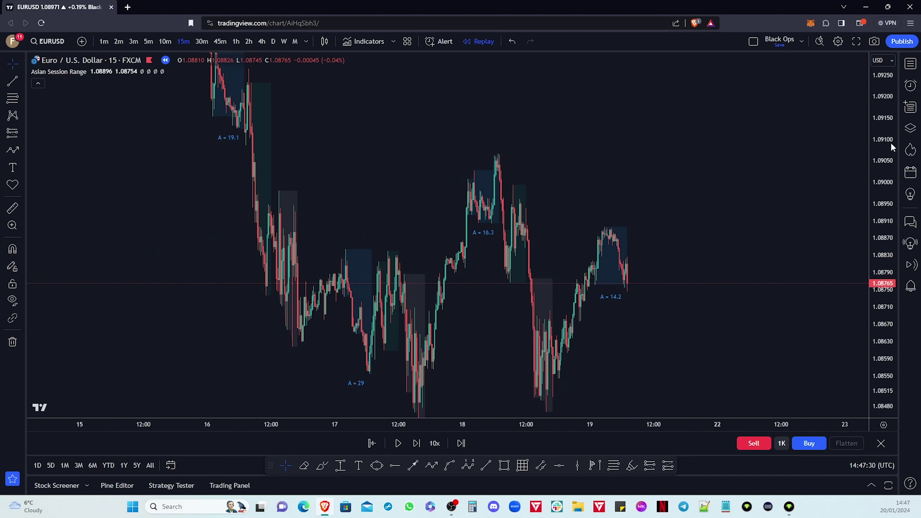
{"action": "left_click_drag", "start_coordinate": [891, 147], "coordinate": [885, 190]}
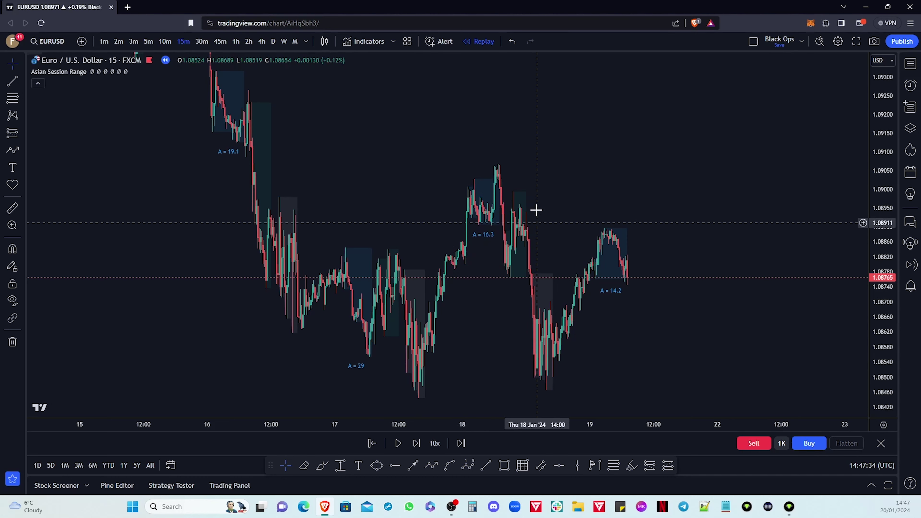
Step: Draw a descending trend line above the 18 January highs, from about 1.0910 down to about 1.0901
{"action": "scroll", "coordinate": [547, 377], "scroll_direction": "up", "scroll_amount": 2}
{"action": "left_click", "coordinate": [485, 465]}
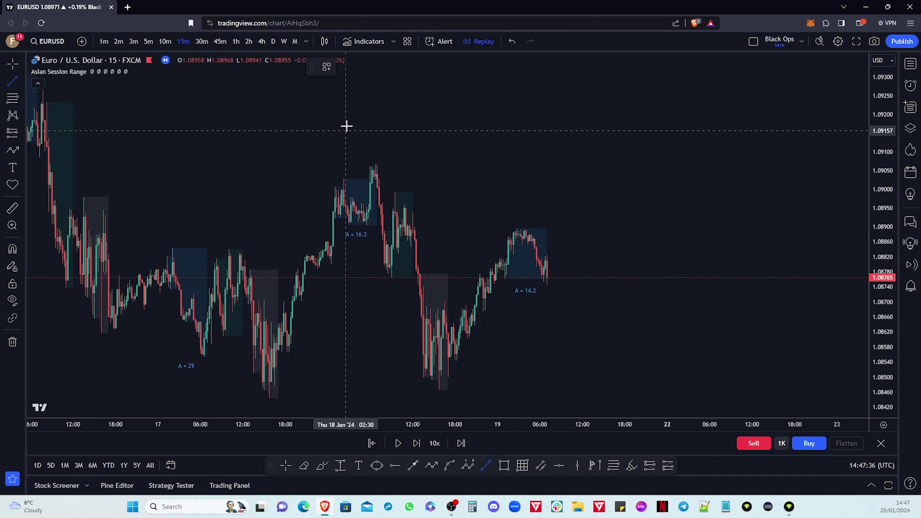
{"action": "left_click", "coordinate": [364, 150]}
Step: Advance the replay by a few 15-minute bars past the 19 January Asian session
{"action": "scroll", "coordinate": [660, 370], "scroll_direction": "up", "scroll_amount": 1}
{"action": "left_click_drag", "start_coordinate": [506, 311], "coordinate": [464, 292]}
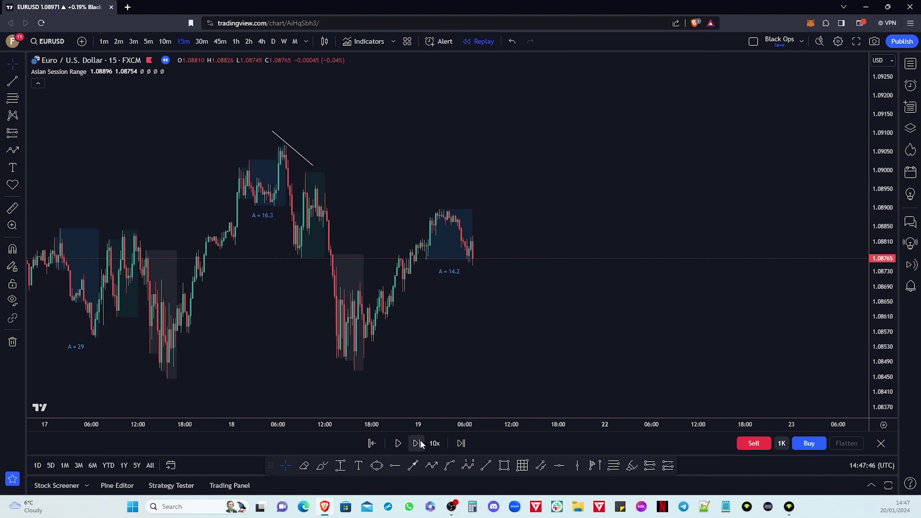
{"action": "left_click", "coordinate": [415, 447]}
{"action": "left_click", "coordinate": [416, 447]}
{"action": "left_click", "coordinate": [415, 447]}
Step: Switch the replay chart to the 5-minute interval
{"action": "scroll", "coordinate": [585, 423], "scroll_direction": "up", "scroll_amount": 2}
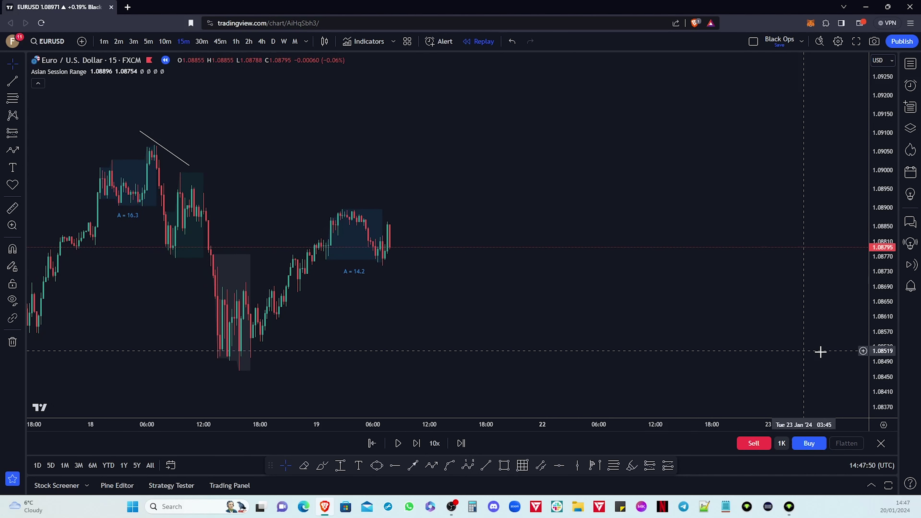
{"action": "left_click_drag", "start_coordinate": [887, 355], "coordinate": [887, 303]}
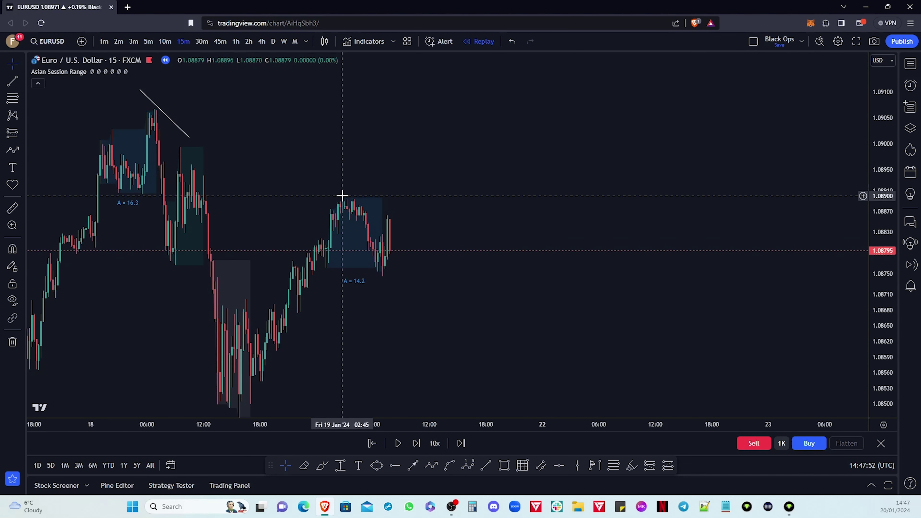
{"action": "left_click", "coordinate": [149, 41]}
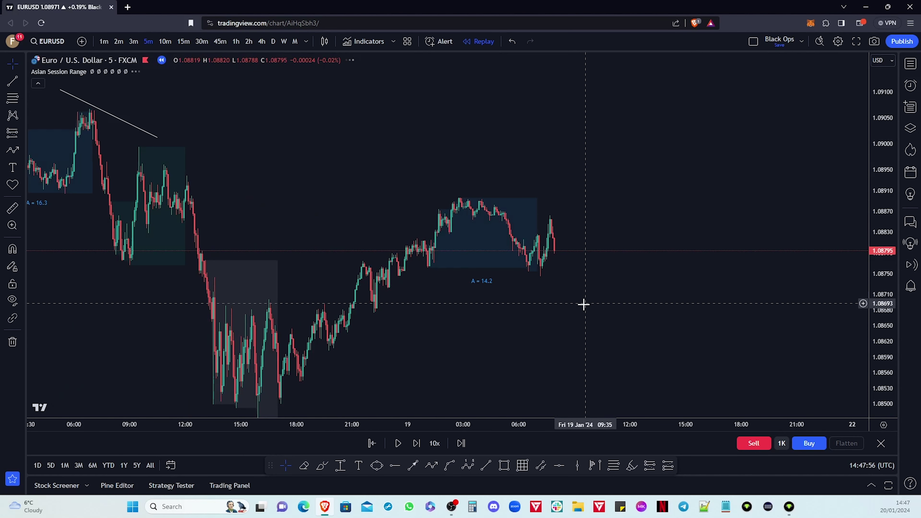
Step: Draw a rectangle zone from about 1.0894 to 1.0891, running from the 18 January 12:00 swing high to just before 22 January
{"action": "left_click_drag", "start_coordinate": [875, 392], "coordinate": [863, 268]}
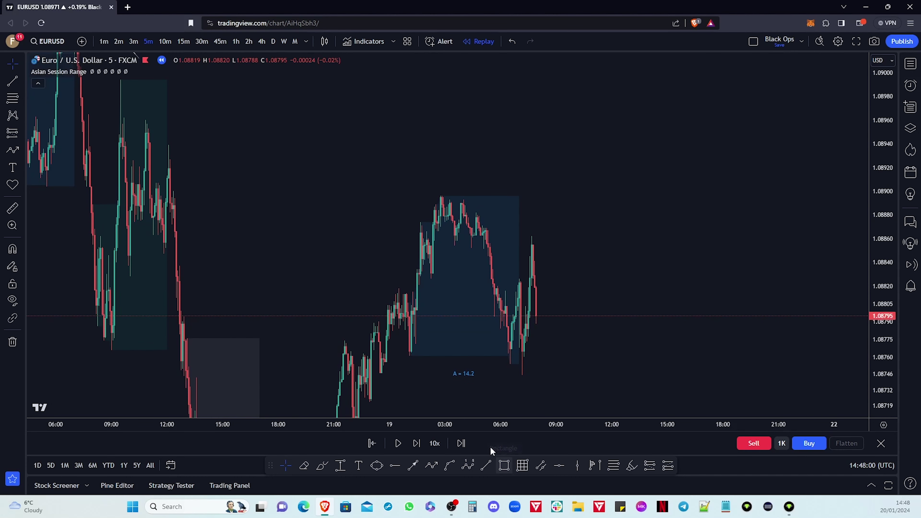
{"action": "left_click", "coordinate": [504, 465]}
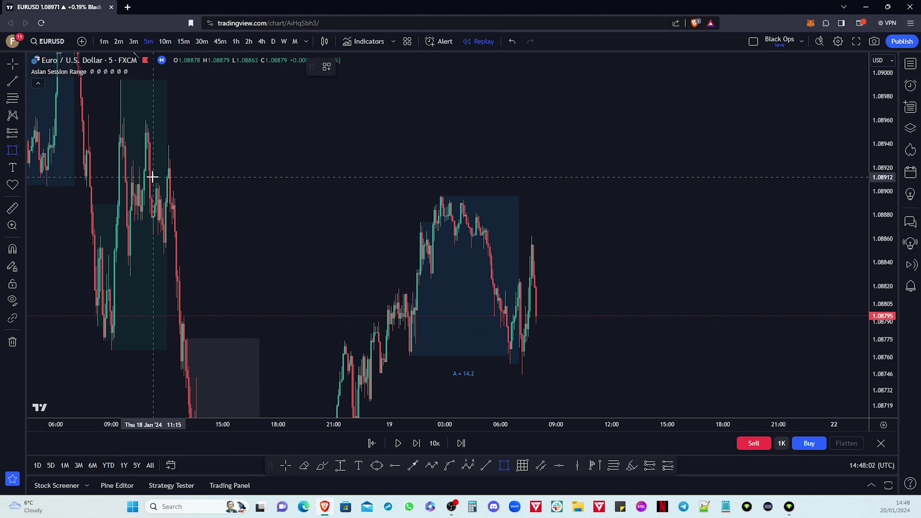
{"action": "left_click", "coordinate": [167, 177]}
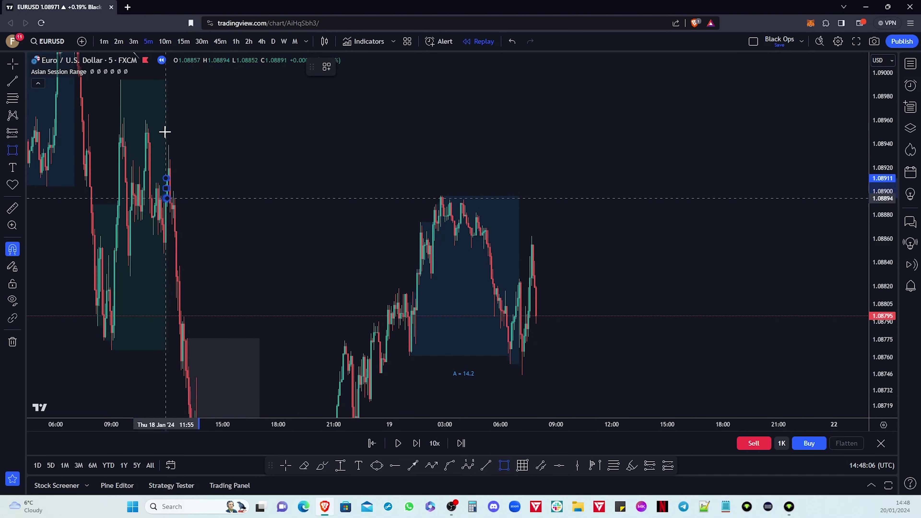
{"action": "left_click", "coordinate": [821, 145]}
Step: Advance the 5-minute replay bar by bar to about 08:30 on 19 January
{"action": "left_click_drag", "start_coordinate": [883, 138], "coordinate": [887, 263]}
{"action": "scroll", "coordinate": [744, 361], "scroll_direction": "down", "scroll_amount": 2}
{"action": "left_click_drag", "start_coordinate": [675, 370], "coordinate": [610, 340]}
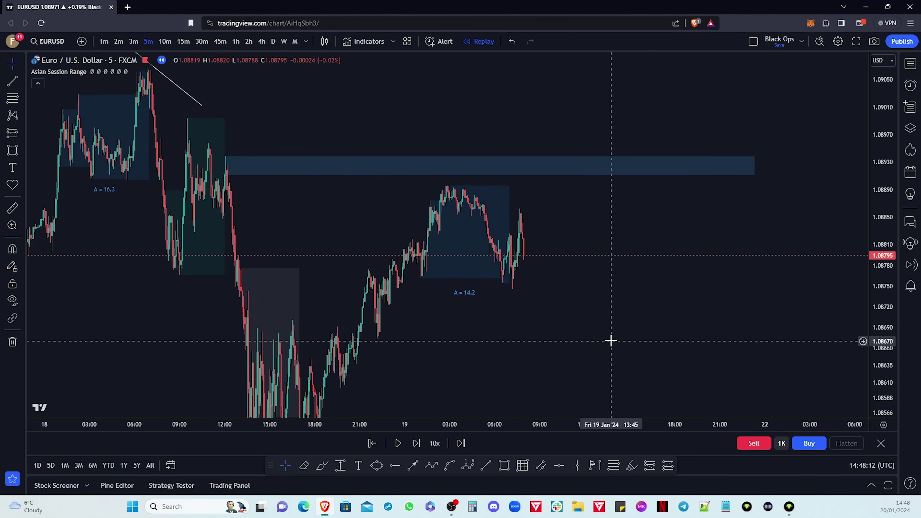
{"action": "left_click_drag", "start_coordinate": [638, 298], "coordinate": [548, 314]}
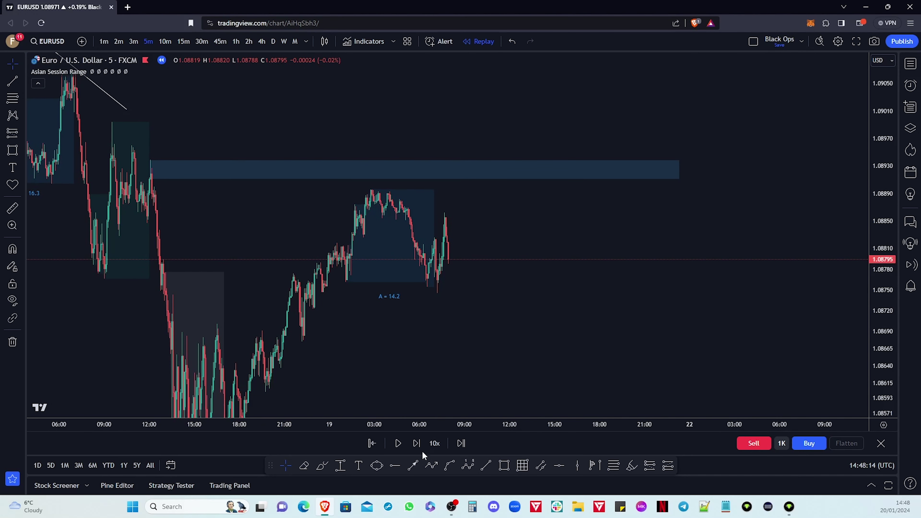
{"action": "left_click", "coordinate": [419, 449]}
{"action": "left_click", "coordinate": [418, 450]}
{"action": "left_click", "coordinate": [419, 449]}
{"action": "left_click", "coordinate": [419, 449]}
{"action": "left_click", "coordinate": [419, 449]}
{"action": "left_click", "coordinate": [419, 449]}
{"action": "mouse_move", "coordinate": [560, 293]}
{"action": "left_mouse_down"}
{"action": "mouse_move", "coordinate": [561, 317]}
{"action": "mouse_move", "coordinate": [547, 288]}
{"action": "left_mouse_up"}
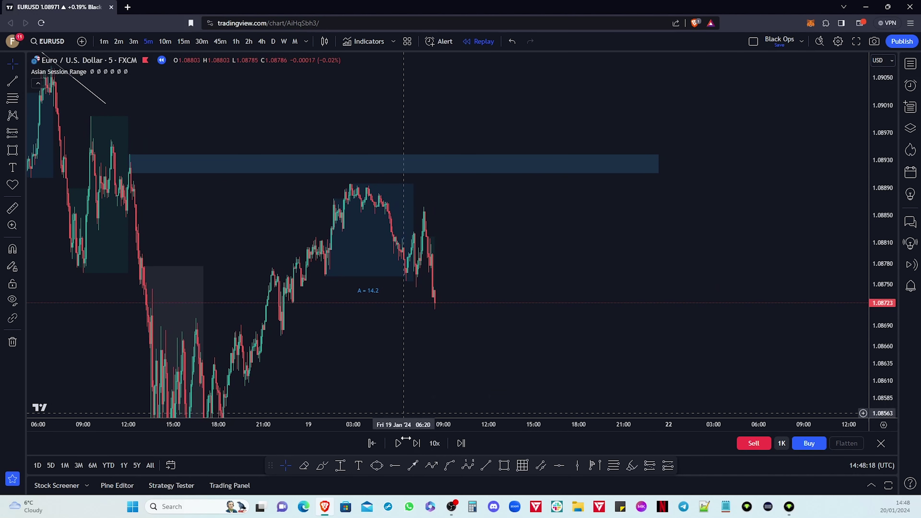
Step: Draw a descending trend line from about 1.0890 to 1.0887, above the 19 January Asian session high and the following lower high
{"action": "left_click", "coordinate": [486, 466]}
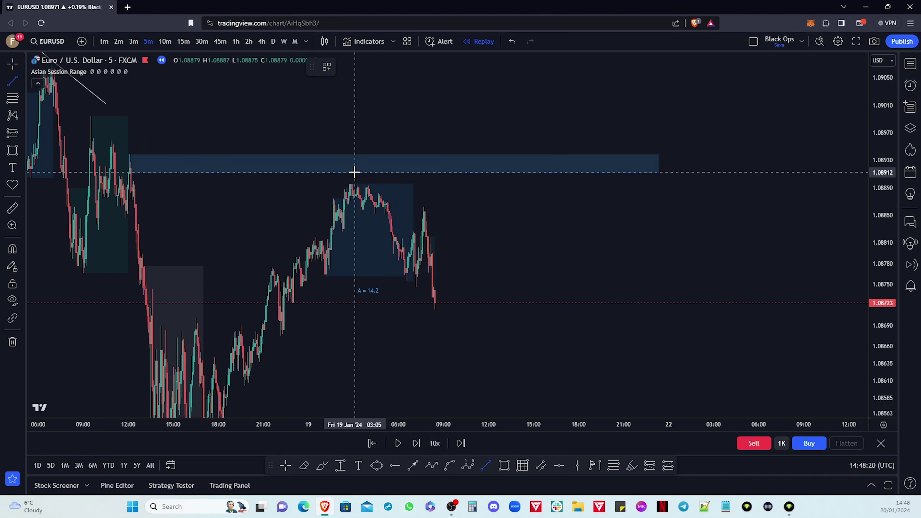
{"action": "left_click", "coordinate": [350, 179]}
{"action": "left_click", "coordinate": [436, 201]}
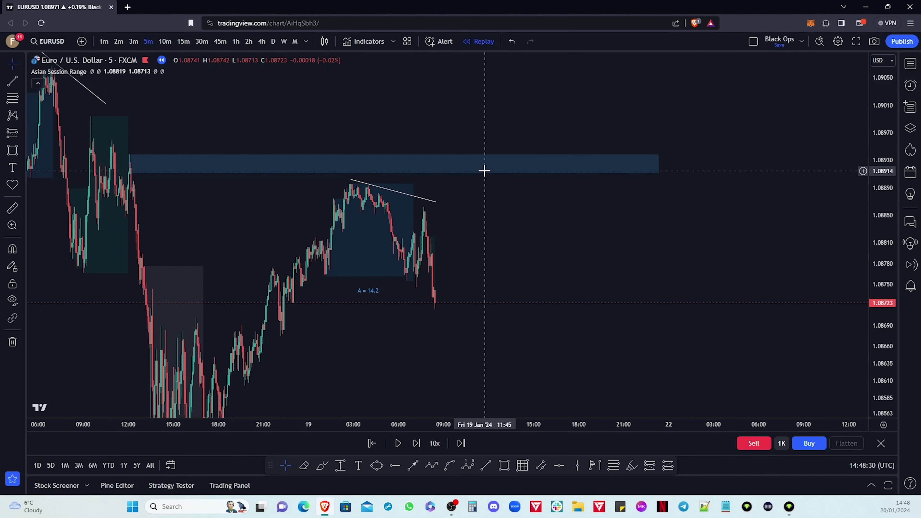
{"action": "left_click_drag", "start_coordinate": [301, 94], "coordinate": [326, 101]}
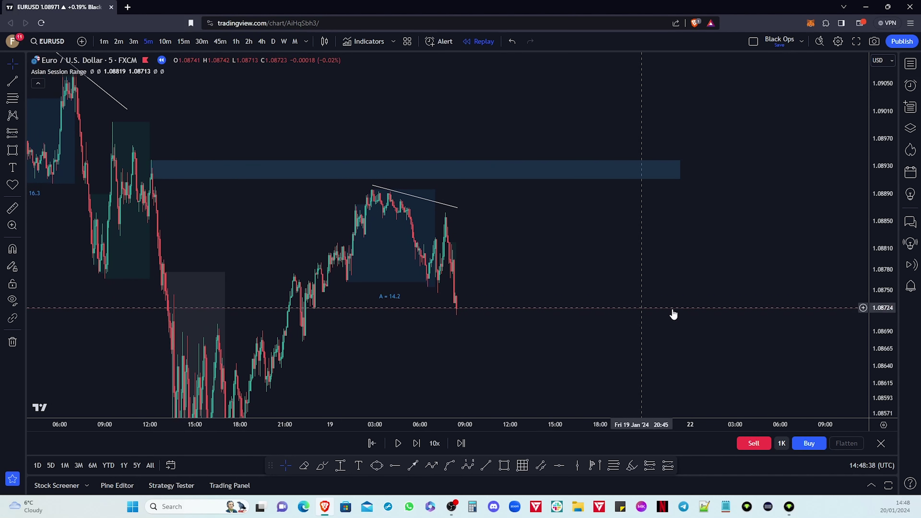
{"action": "left_click_drag", "start_coordinate": [880, 168], "coordinate": [880, 207]}
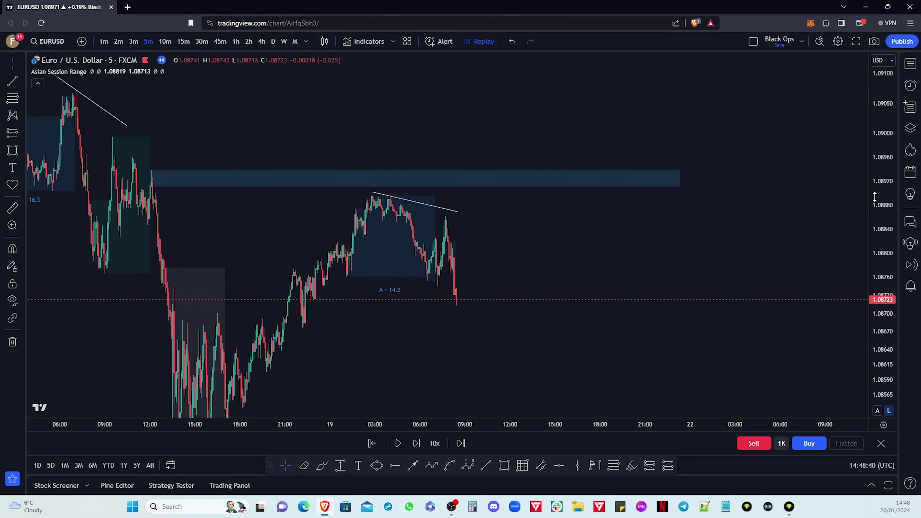
{"action": "left_click_drag", "start_coordinate": [671, 309], "coordinate": [670, 297]}
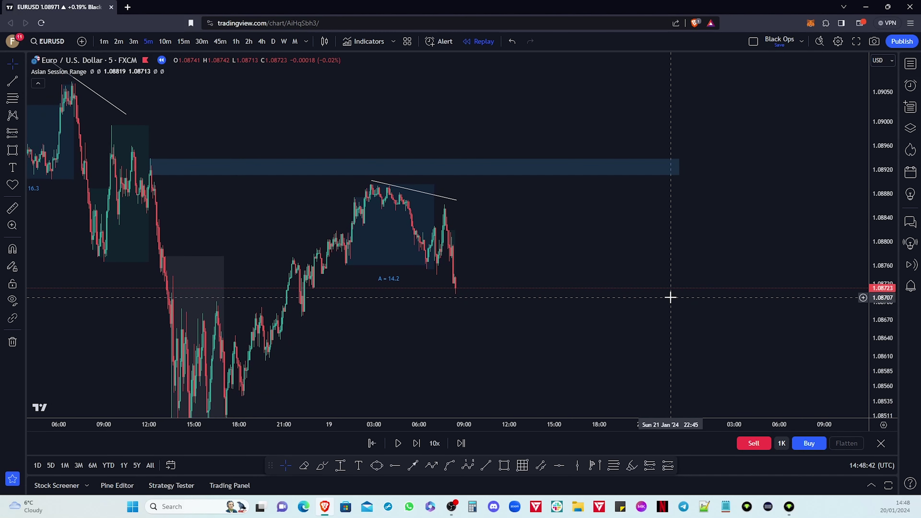
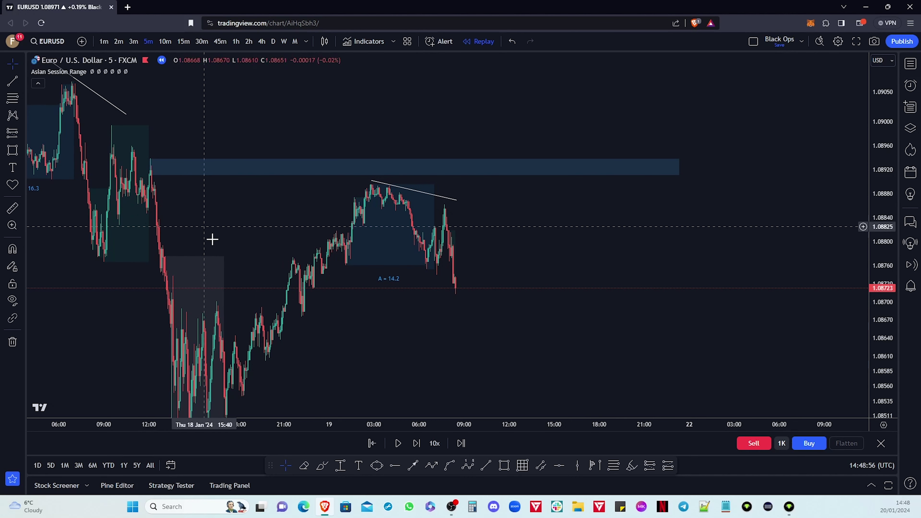
Step: Place a short position from 10:05 on 19 January with entry 1.08911, stop 1.08944 and target 1.08746
{"action": "left_click", "coordinate": [340, 168]}
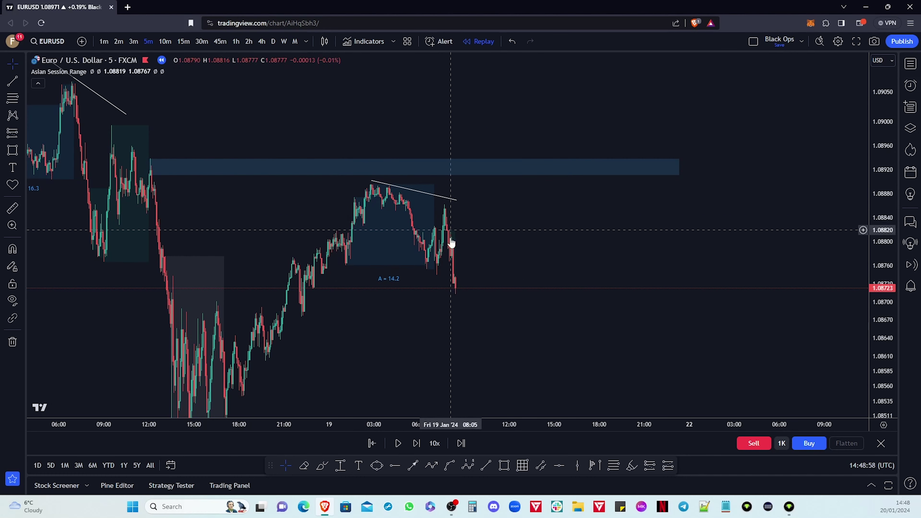
{"action": "left_click", "coordinate": [588, 236]}
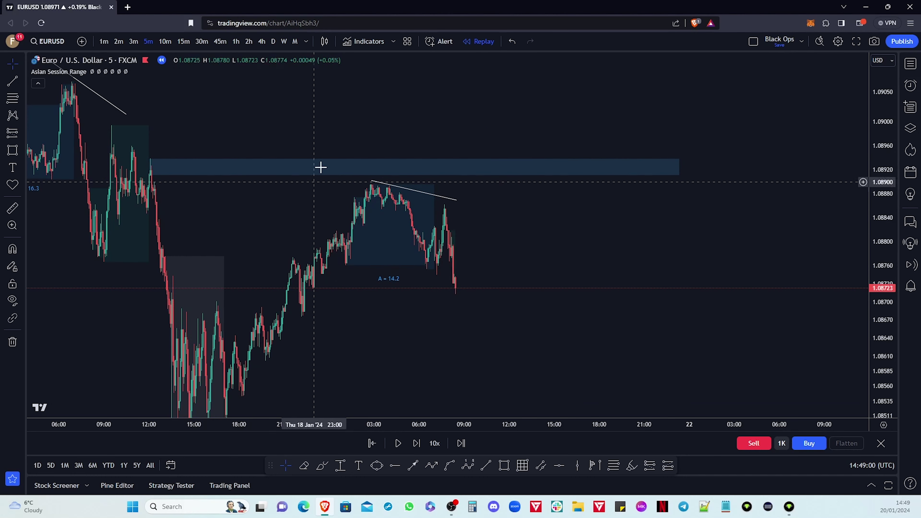
{"action": "left_click", "coordinate": [650, 466]}
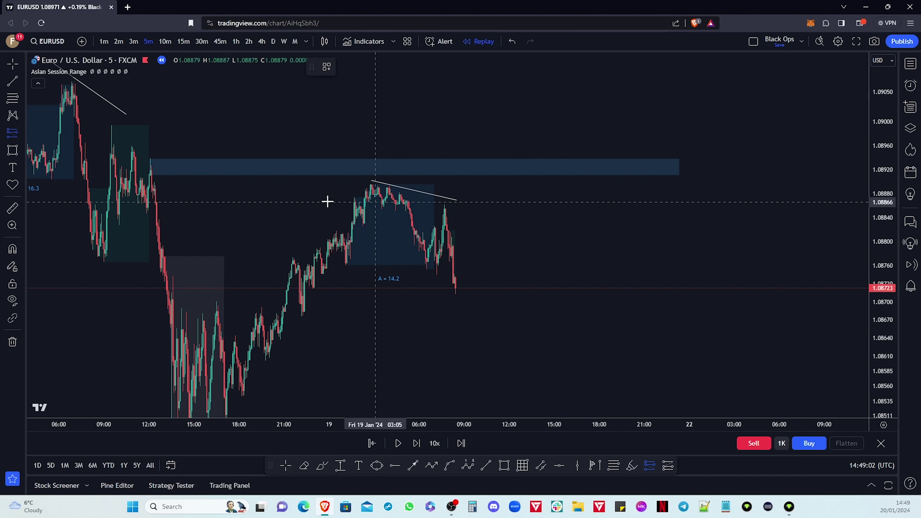
{"action": "left_click", "coordinate": [480, 176]}
{"action": "left_click_drag", "start_coordinate": [481, 104], "coordinate": [452, 159]}
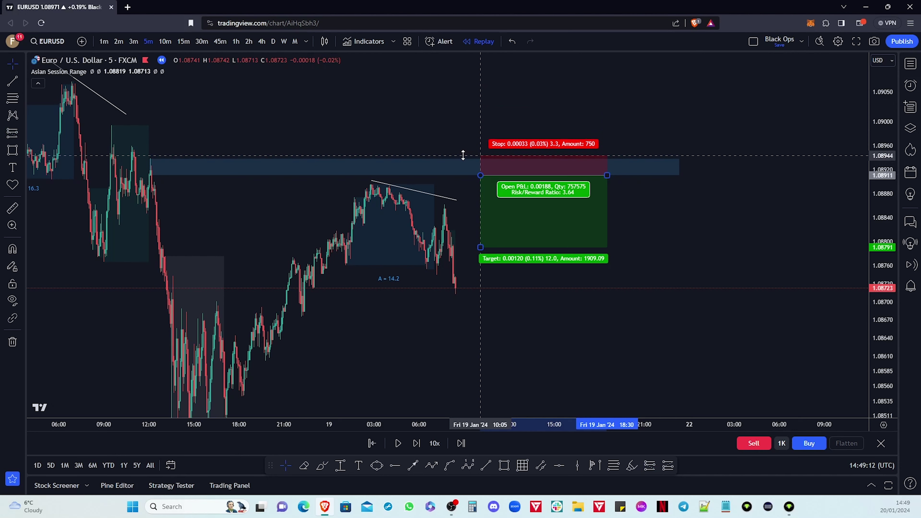
{"action": "left_click_drag", "start_coordinate": [583, 328], "coordinate": [580, 273]}
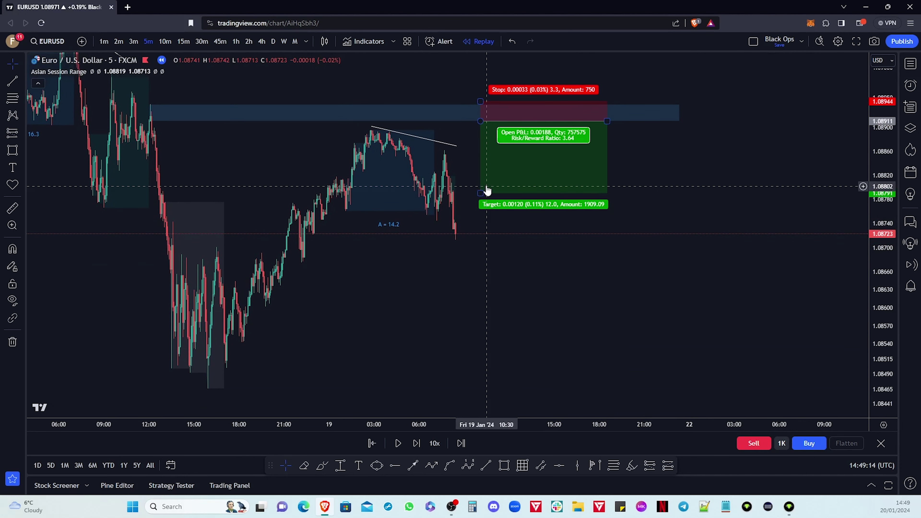
{"action": "left_click_drag", "start_coordinate": [481, 192], "coordinate": [481, 220]}
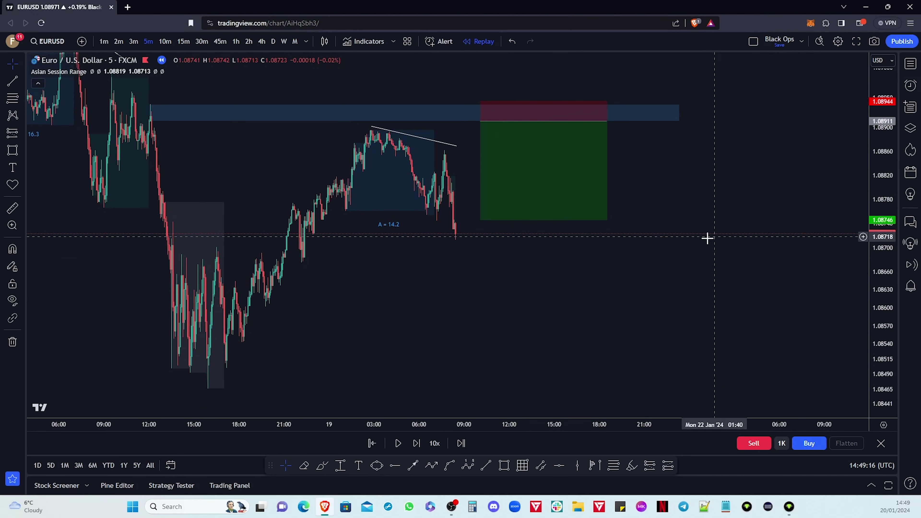
Step: Advance the 5-minute replay bar by bar to about 11:20 on 19 January
{"action": "left_click_drag", "start_coordinate": [882, 161], "coordinate": [882, 198]}
{"action": "left_click_drag", "start_coordinate": [732, 264], "coordinate": [716, 308]}
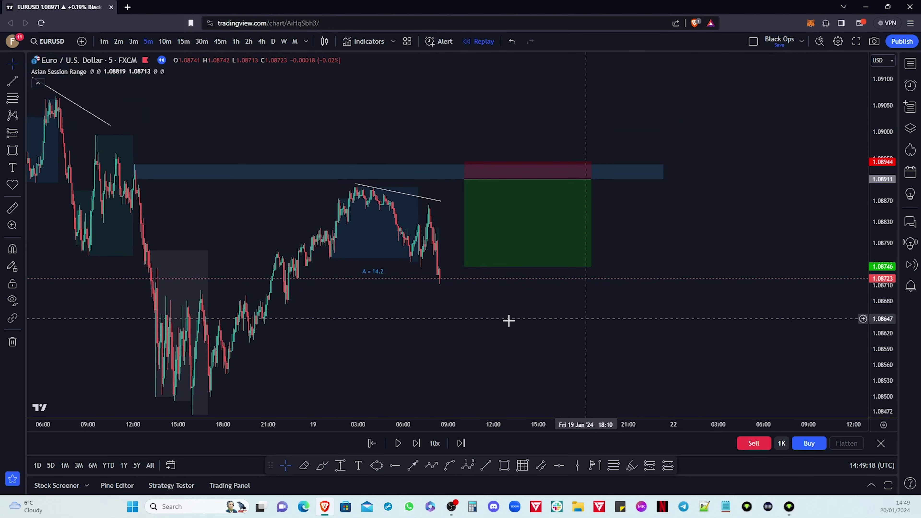
{"action": "left_click", "coordinate": [411, 443]}
{"action": "left_click", "coordinate": [412, 443]}
{"action": "left_click", "coordinate": [412, 443]}
{"action": "left_click", "coordinate": [413, 443]}
{"action": "left_click", "coordinate": [413, 444]}
{"action": "left_click", "coordinate": [414, 443]}
{"action": "left_click", "coordinate": [414, 443]}
{"action": "left_click", "coordinate": [416, 443]}
{"action": "left_click", "coordinate": [416, 444]}
{"action": "left_click", "coordinate": [416, 443]}
{"action": "left_click", "coordinate": [416, 443]}
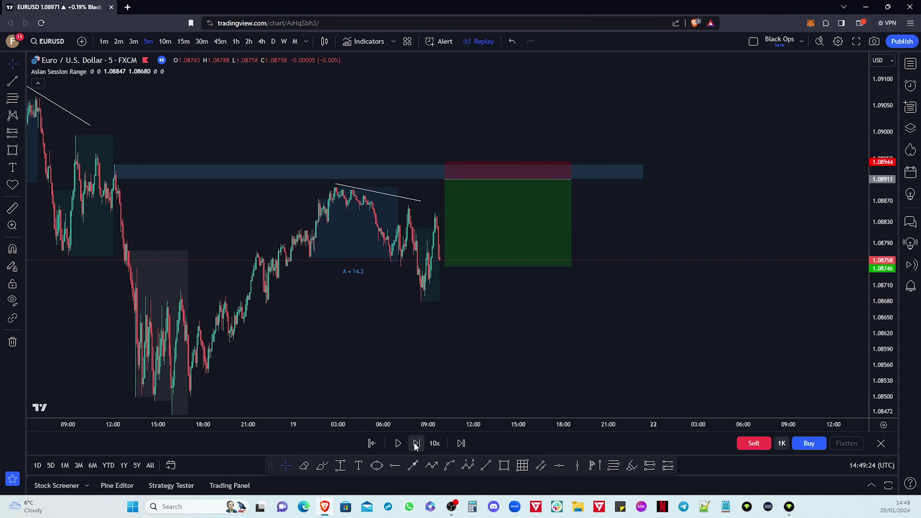
{"action": "left_click", "coordinate": [416, 443]}
{"action": "left_click", "coordinate": [416, 443]}
{"action": "left_click", "coordinate": [416, 443]}
{"action": "left_click", "coordinate": [416, 443]}
{"action": "left_click", "coordinate": [416, 443]}
{"action": "left_click", "coordinate": [416, 443]}
{"action": "left_click", "coordinate": [416, 443]}
{"action": "left_click", "coordinate": [416, 443]}
{"action": "left_click", "coordinate": [415, 443]}
{"action": "left_click", "coordinate": [416, 444]}
{"action": "left_click", "coordinate": [416, 443]}
{"action": "left_click", "coordinate": [415, 443]}
{"action": "left_click", "coordinate": [416, 443]}
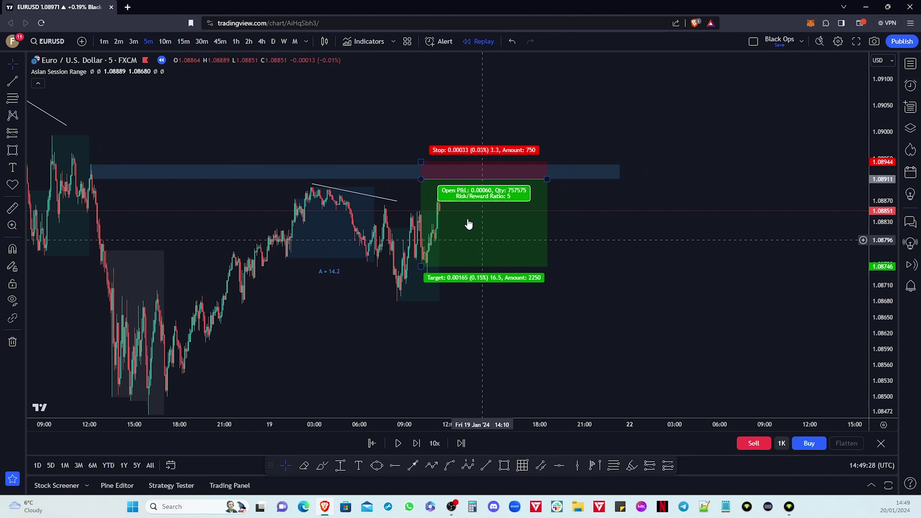
Step: Review the earlier 18 January setup, and run the replay through the short entry to about 14:40 on 19 January
{"action": "left_click_drag", "start_coordinate": [584, 333], "coordinate": [589, 341]}
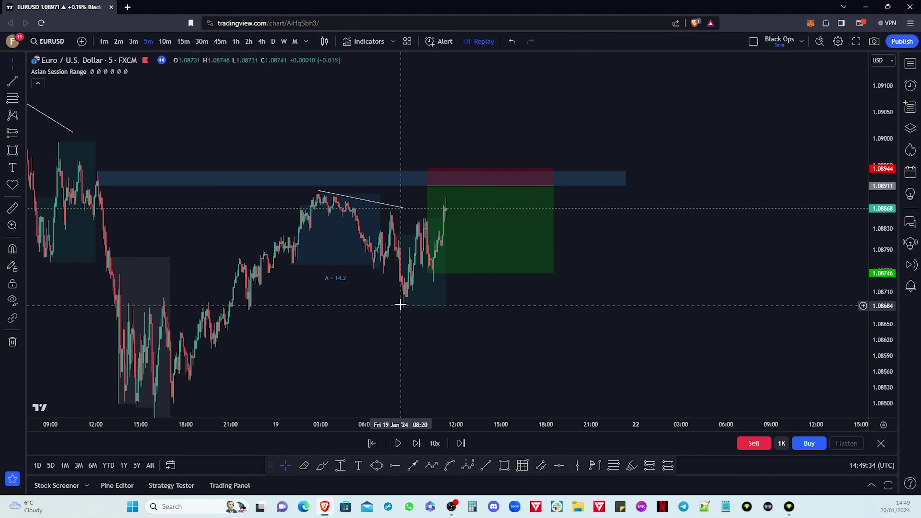
{"action": "mouse_move", "coordinate": [453, 403]}
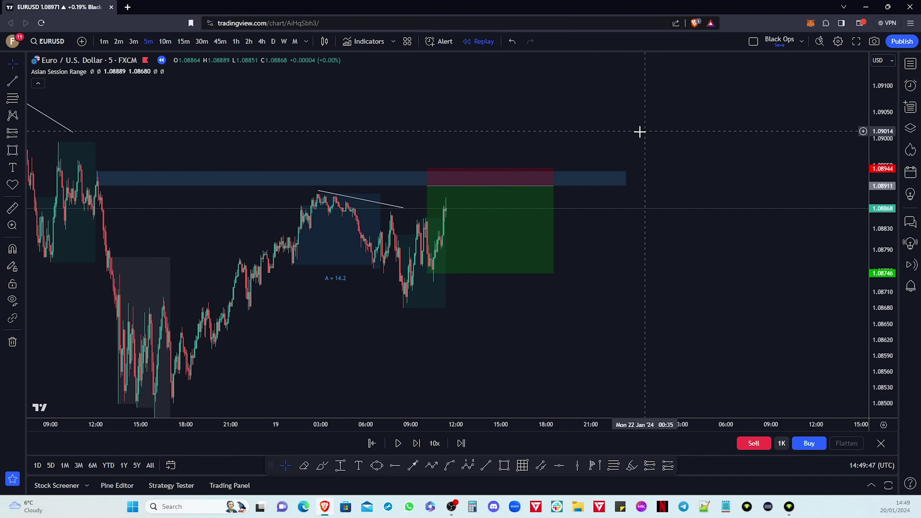
{"action": "left_click_drag", "start_coordinate": [605, 345], "coordinate": [632, 318]}
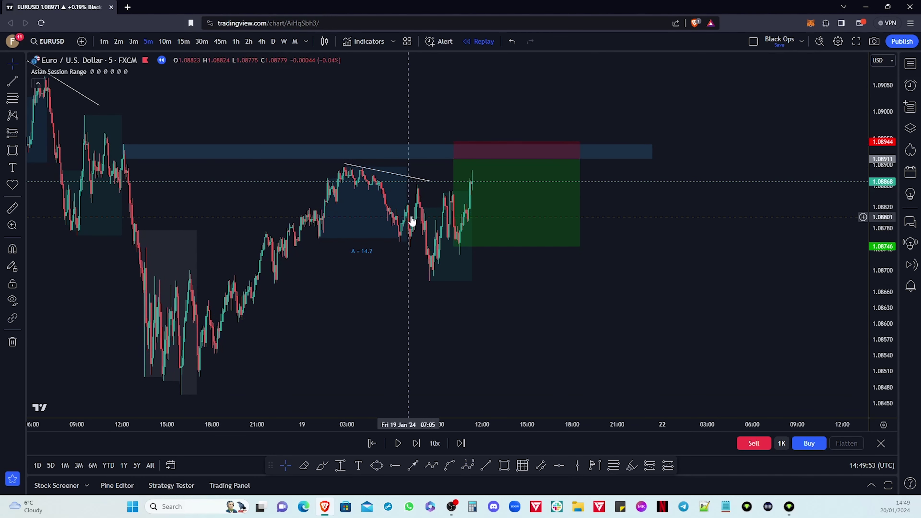
{"action": "left_click_drag", "start_coordinate": [293, 223], "coordinate": [395, 261]}
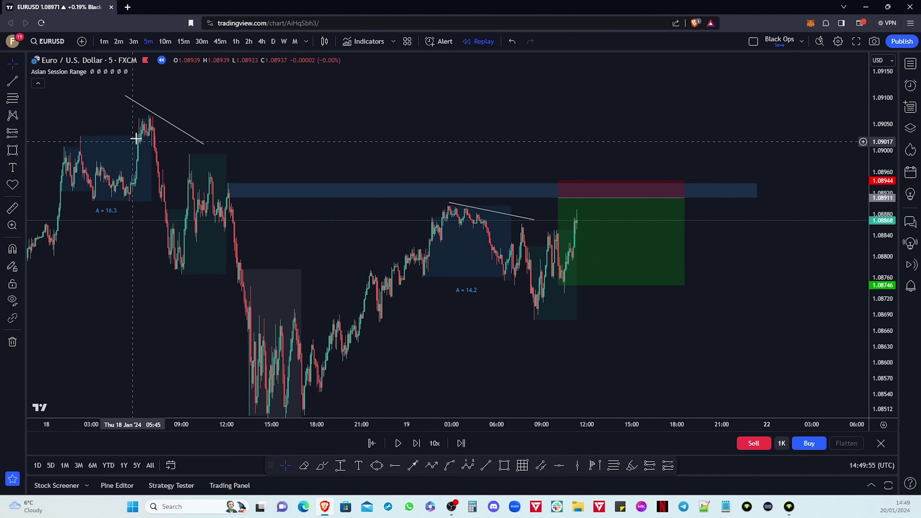
{"action": "left_click_drag", "start_coordinate": [302, 317], "coordinate": [307, 276]}
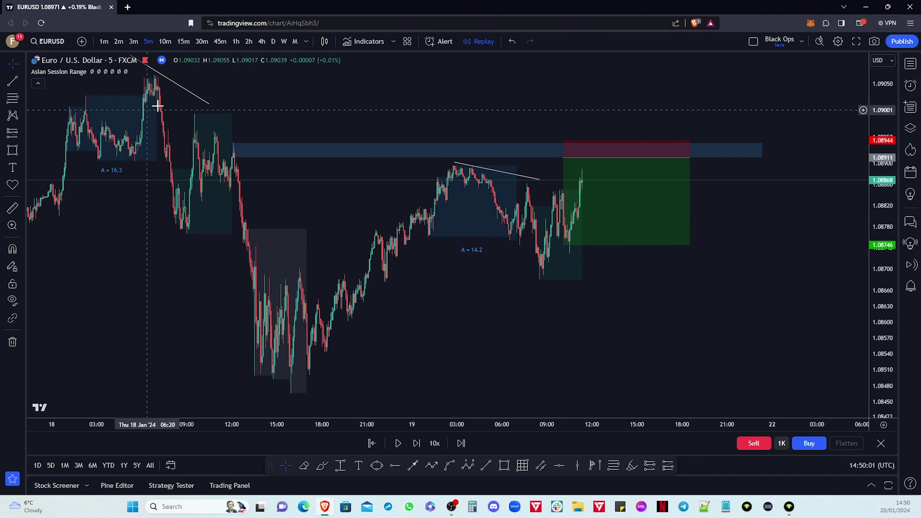
{"action": "left_click_drag", "start_coordinate": [387, 90], "coordinate": [274, 128]}
{"action": "left_click", "coordinate": [416, 448]}
{"action": "left_click", "coordinate": [416, 448]}
{"action": "left_click", "coordinate": [415, 443]}
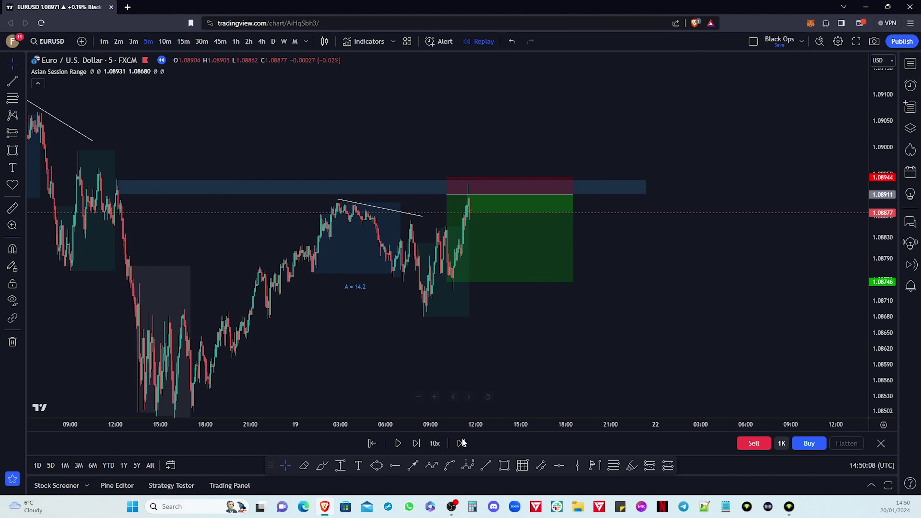
{"action": "left_click", "coordinate": [417, 443]}
{"action": "left_click", "coordinate": [398, 443]}
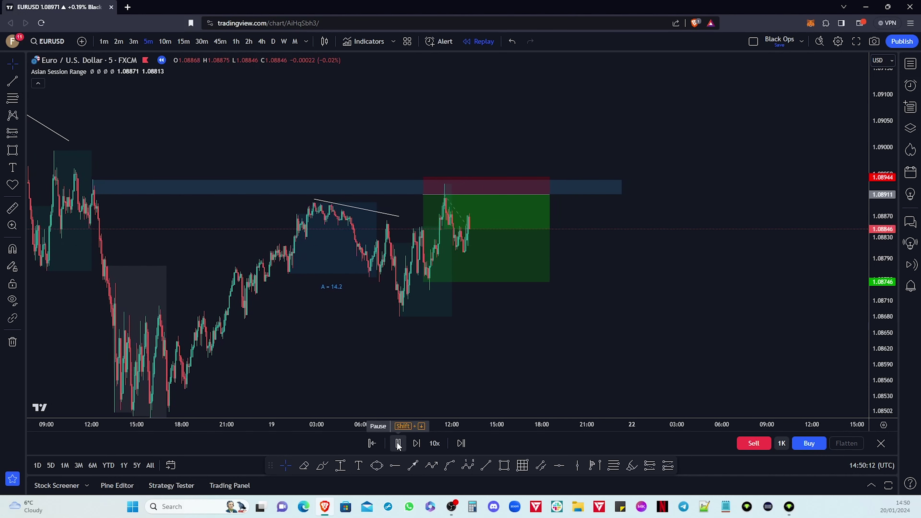
{"action": "left_click", "coordinate": [397, 443]}
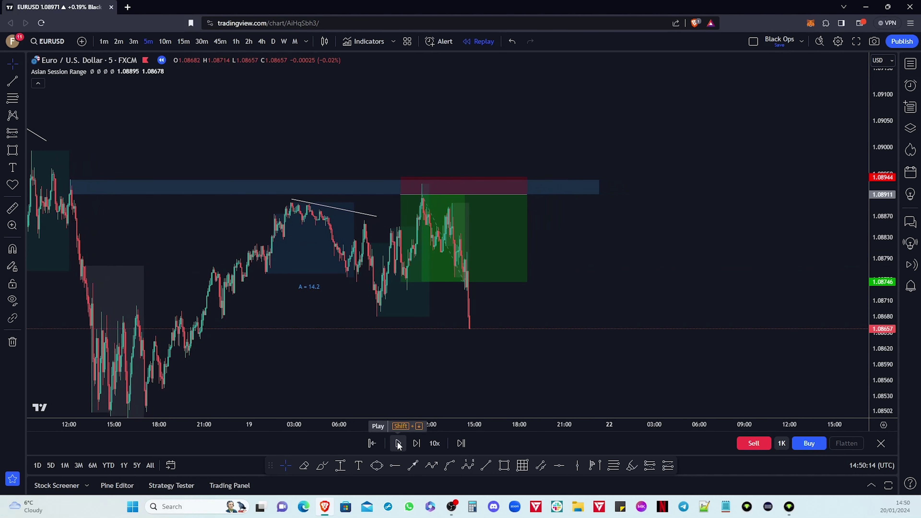
Step: Extend the 18 January descending trend line so it ends at 1.08972 at 12:50
{"action": "mouse_move", "coordinate": [493, 236]}
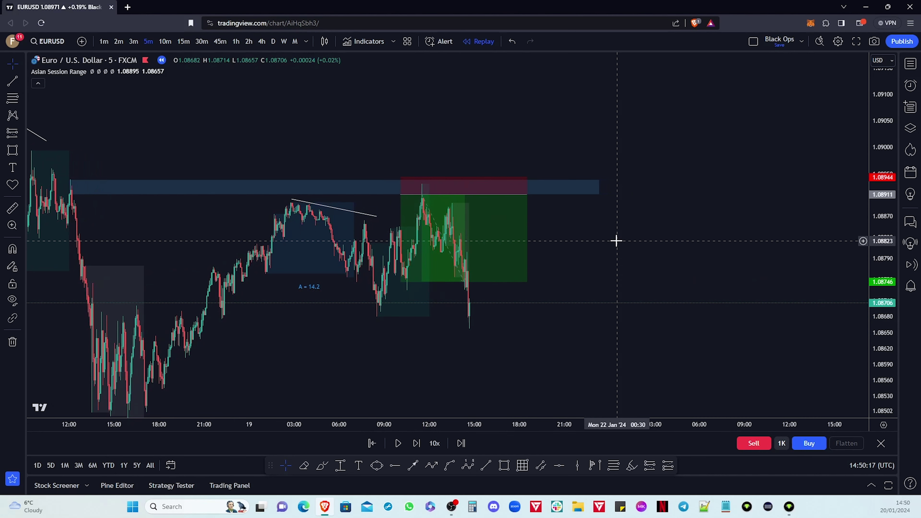
{"action": "scroll", "coordinate": [852, 128], "scroll_direction": "down", "scroll_amount": 2}
{"action": "scroll", "coordinate": [750, 278], "scroll_direction": "down", "scroll_amount": 3}
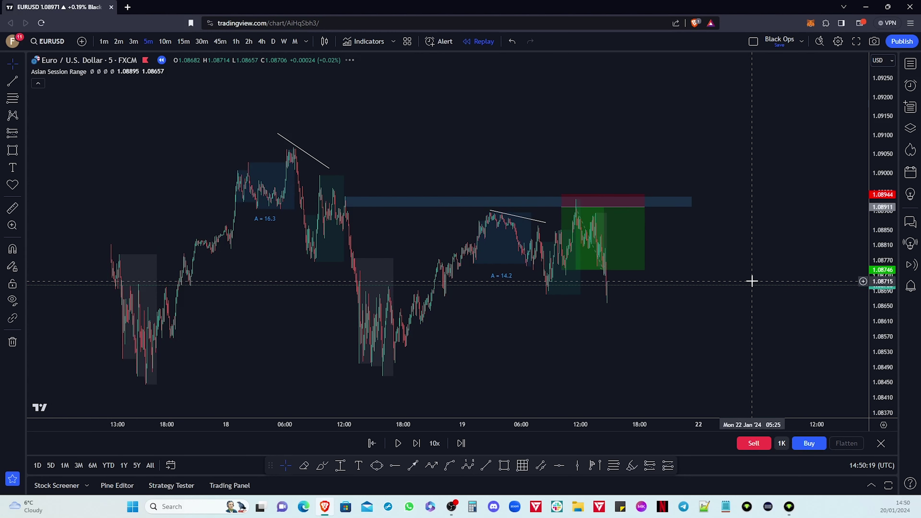
{"action": "left_click_drag", "start_coordinate": [317, 179], "coordinate": [344, 194]}
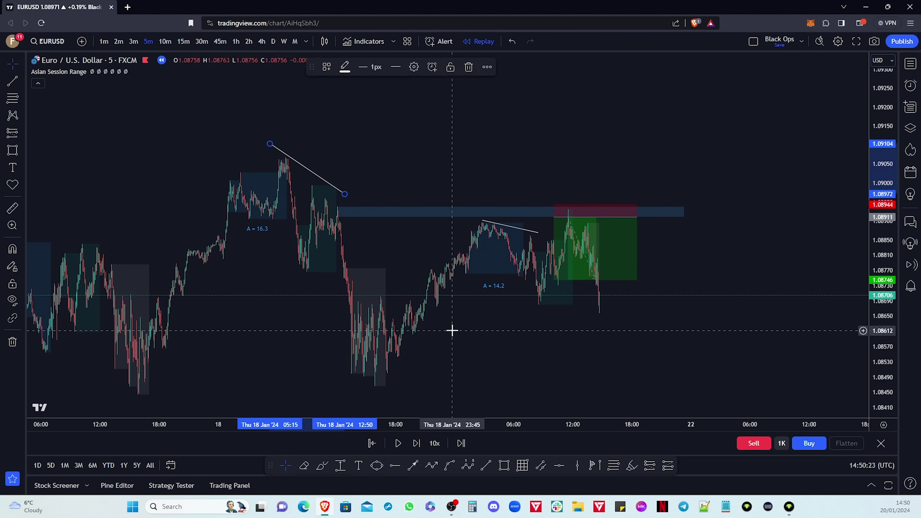
Step: Switch the replay chart to the 15-minute interval
{"action": "scroll", "coordinate": [452, 330], "scroll_direction": "down", "scroll_amount": 5}
{"action": "left_click_drag", "start_coordinate": [712, 353], "coordinate": [657, 361]}
{"action": "left_click_drag", "start_coordinate": [877, 121], "coordinate": [872, 218]}
{"action": "scroll", "coordinate": [726, 325], "scroll_direction": "up", "scroll_amount": 3}
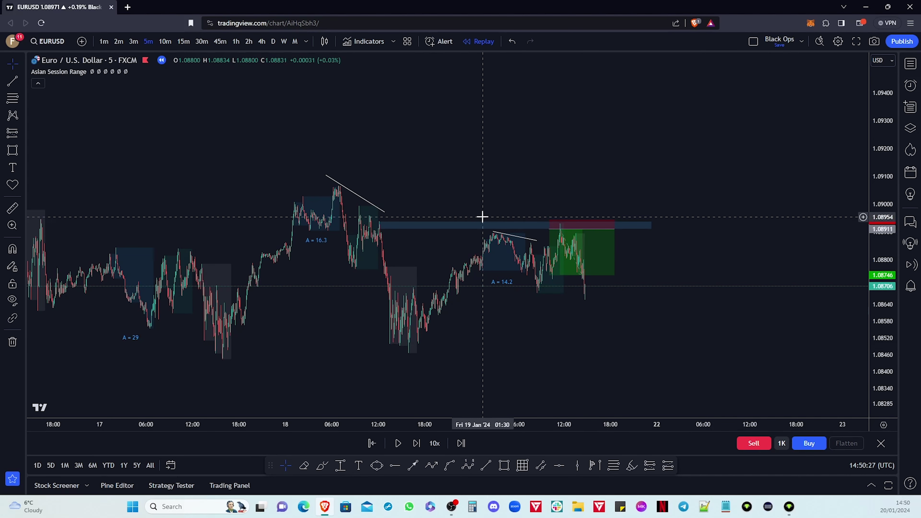
{"action": "left_click_drag", "start_coordinate": [397, 164], "coordinate": [480, 175]}
{"action": "left_click", "coordinate": [183, 41]}
Step: Draw a rectangle zone from 1.09232 to 1.09115, running from 16 January 08:15 to 22 January 01:30
{"action": "left_click_drag", "start_coordinate": [494, 243], "coordinate": [456, 178]}
{"action": "left_click_drag", "start_coordinate": [326, 137], "coordinate": [410, 171]}
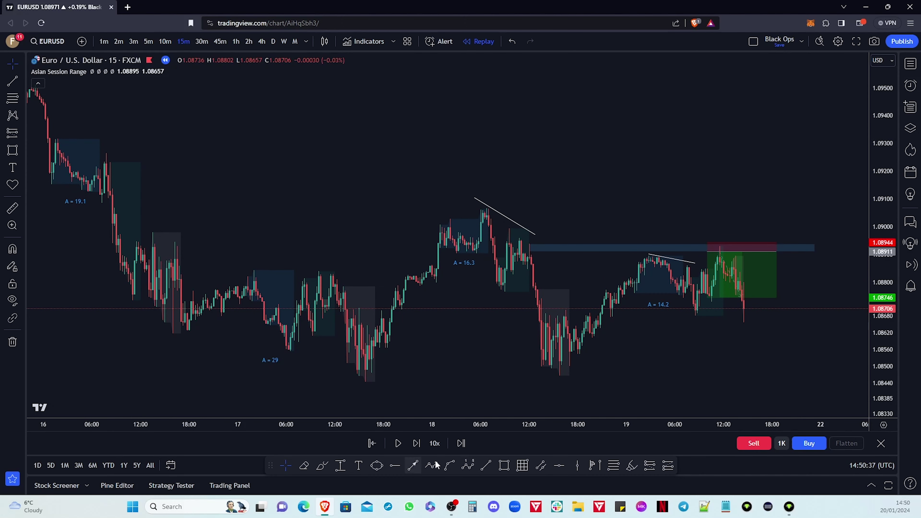
{"action": "left_click", "coordinate": [501, 466]}
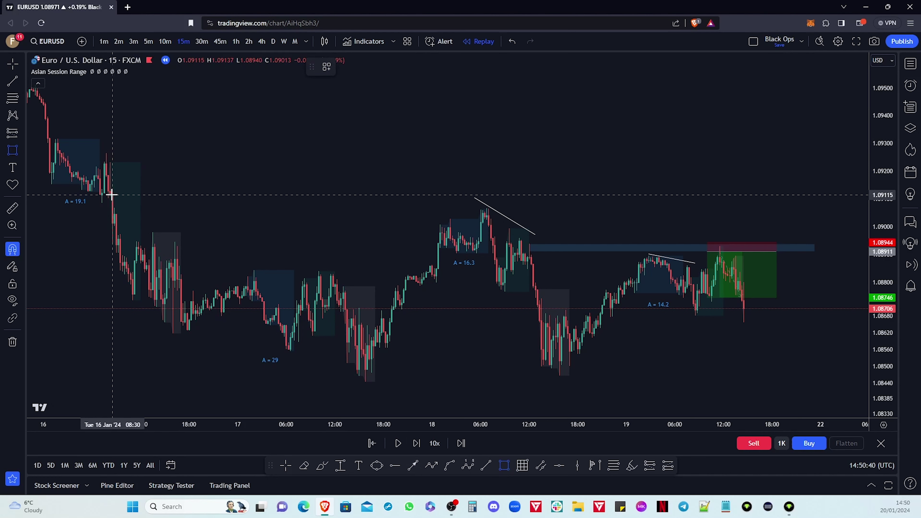
{"action": "left_click", "coordinate": [108, 186]}
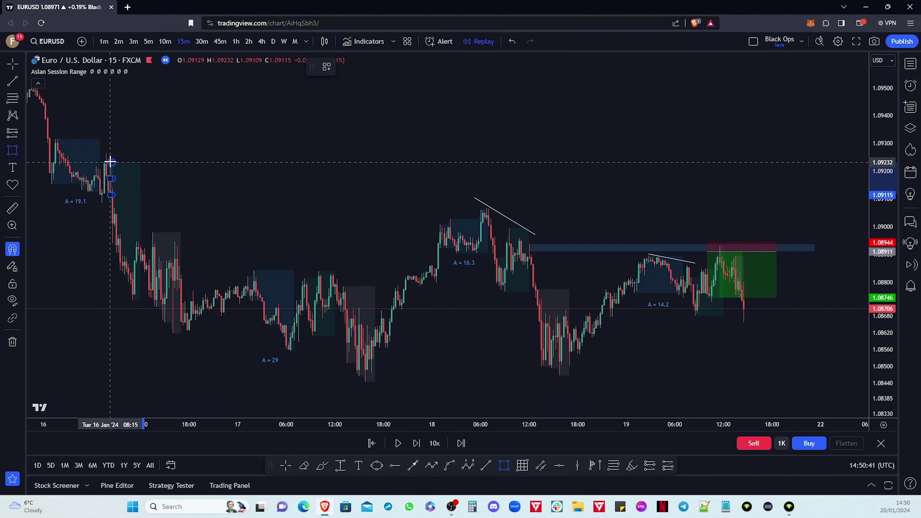
{"action": "left_click", "coordinate": [110, 162]}
{"action": "left_click_drag", "start_coordinate": [116, 179], "coordinate": [833, 179]}
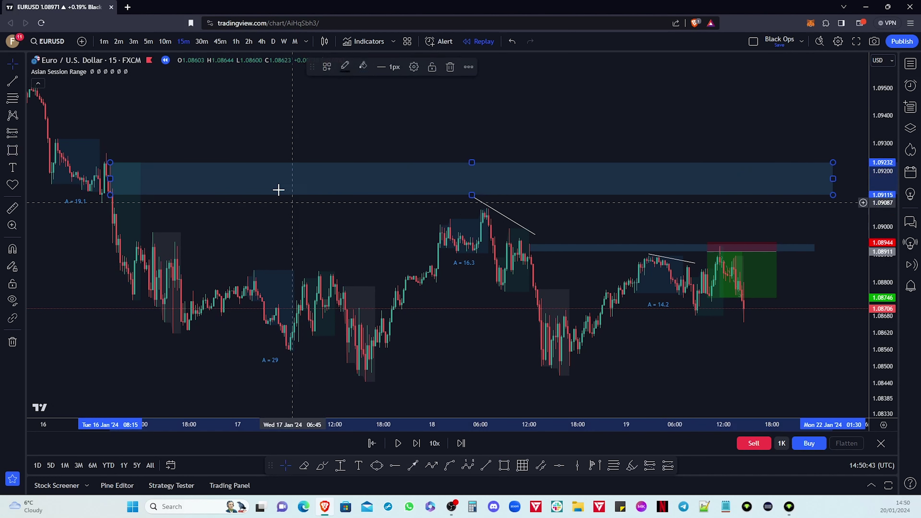
Step: Refine the upper zone on the 5-minute interval by raising its lower edge to about 1.0912
{"action": "left_click", "coordinate": [149, 41]}
{"action": "scroll", "coordinate": [371, 244], "scroll_direction": "down", "scroll_amount": 6}
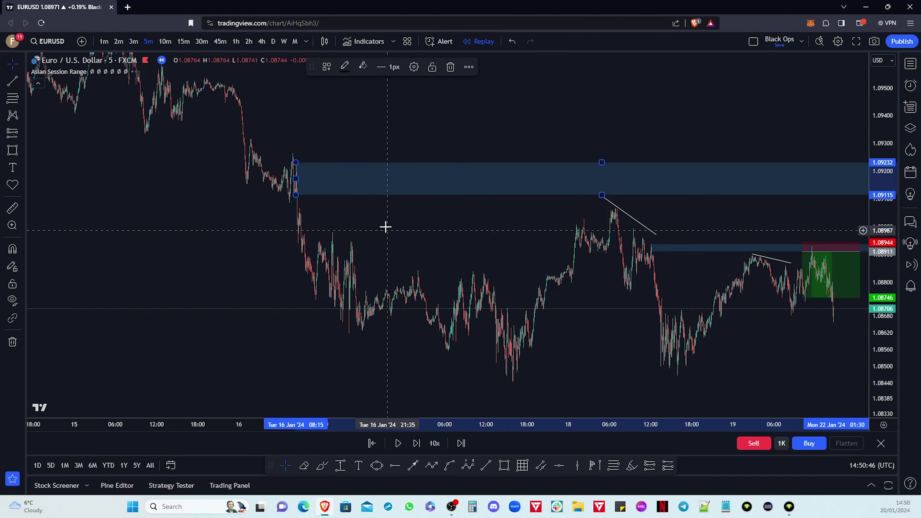
{"action": "left_click_drag", "start_coordinate": [386, 233], "coordinate": [611, 259]}
{"action": "scroll", "coordinate": [410, 274], "scroll_direction": "up", "scroll_amount": 6}
{"action": "left_click_drag", "start_coordinate": [286, 241], "coordinate": [604, 249]}
{"action": "scroll", "coordinate": [486, 262], "scroll_direction": "up", "scroll_amount": 5}
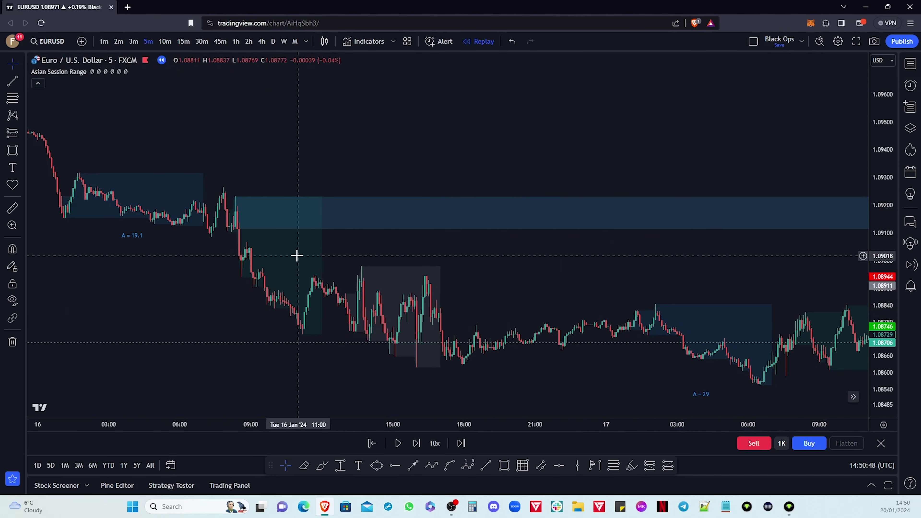
{"action": "left_click_drag", "start_coordinate": [235, 228], "coordinate": [233, 226]}
{"action": "left_click", "coordinate": [555, 247]}
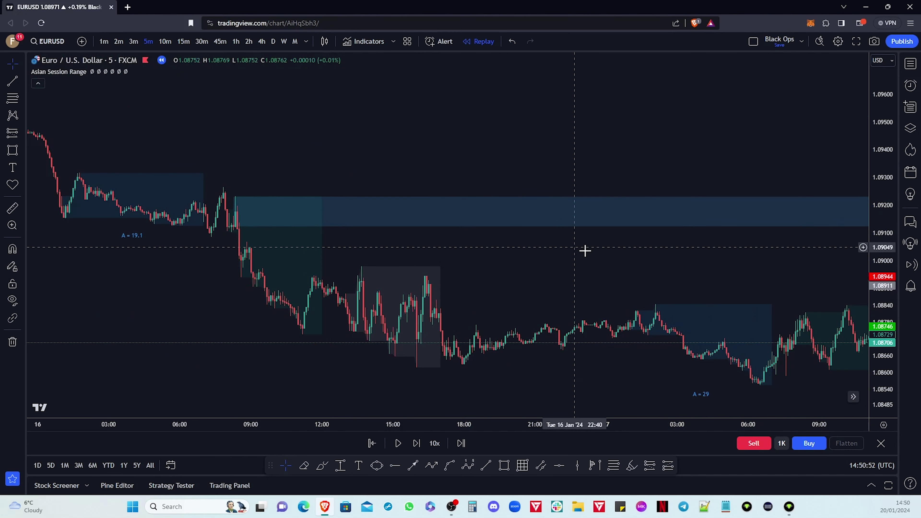
Step: Extend the upper rectangle zone forward in time to about 23:00 on 22 January
{"action": "scroll", "coordinate": [688, 249], "scroll_direction": "down", "scroll_amount": 4}
{"action": "left_click_drag", "start_coordinate": [738, 249], "coordinate": [328, 196]}
{"action": "scroll", "coordinate": [446, 205], "scroll_direction": "down", "scroll_amount": 1}
{"action": "left_click_drag", "start_coordinate": [653, 186], "coordinate": [592, 189]}
{"action": "scroll", "coordinate": [551, 209], "scroll_direction": "down", "scroll_amount": 3}
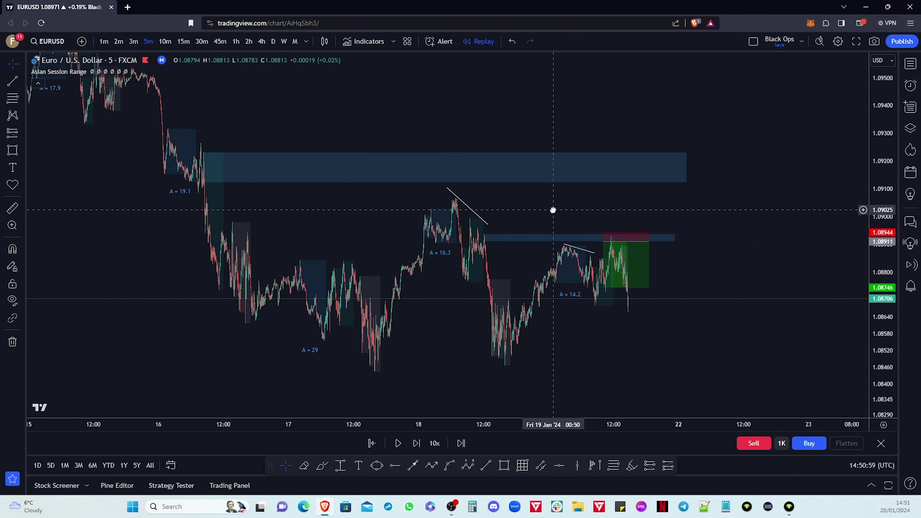
{"action": "left_click_drag", "start_coordinate": [688, 167], "coordinate": [803, 167]}
Step: Switch to the 15-minute interval and play the replay through to the latest available bar
{"action": "left_click", "coordinate": [183, 41]}
{"action": "left_click_drag", "start_coordinate": [503, 226], "coordinate": [642, 288]}
{"action": "left_click", "coordinate": [397, 443]}
{"action": "left_click_drag", "start_coordinate": [524, 348], "coordinate": [700, 285]}
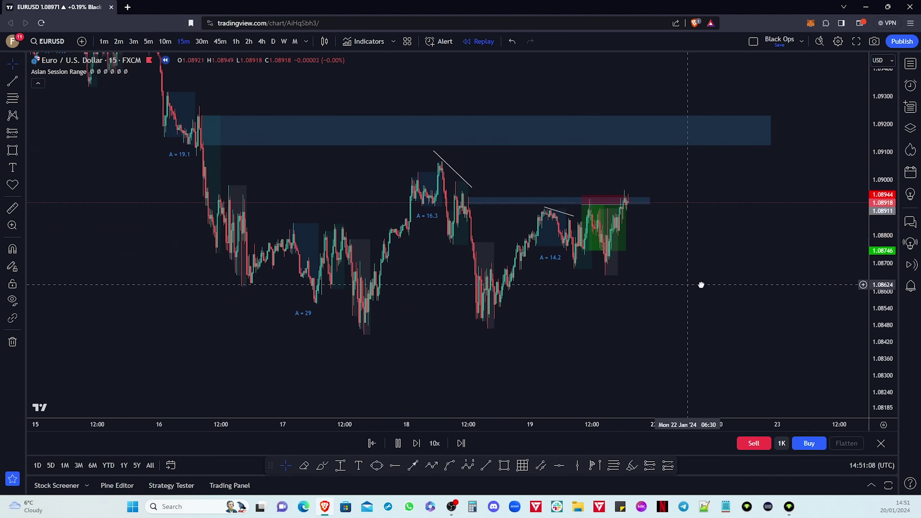
{"action": "left_click_drag", "start_coordinate": [768, 339], "coordinate": [617, 359]}
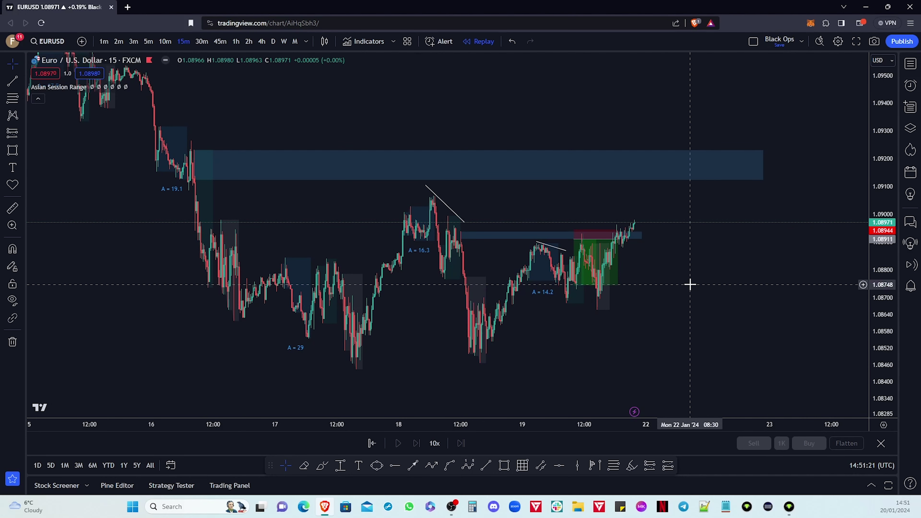
Step: Draw a projected price path from about 1.0905, zigzagging inside the upper zone to about 1.0922, dipping, retesting the zone and falling to about 1.0868
{"action": "left_click_drag", "start_coordinate": [732, 270], "coordinate": [663, 323]}
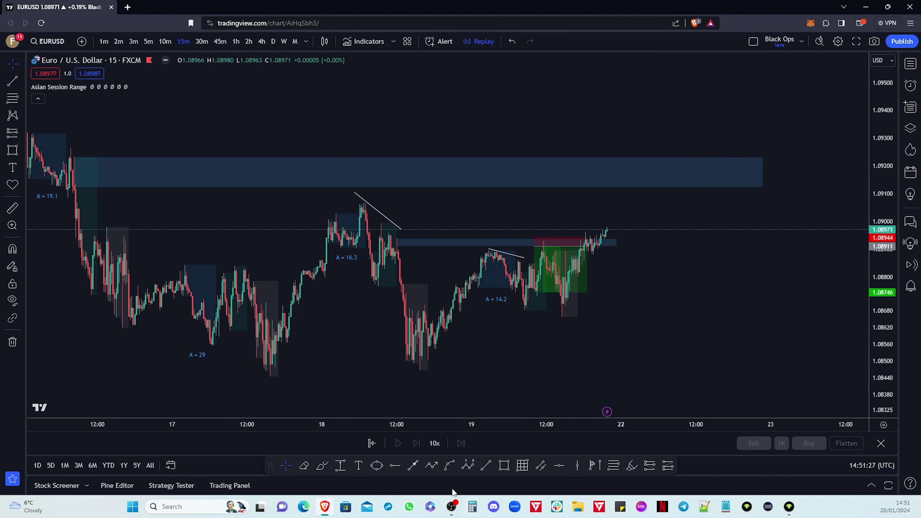
{"action": "left_click", "coordinate": [431, 466]}
{"action": "left_click", "coordinate": [632, 207]}
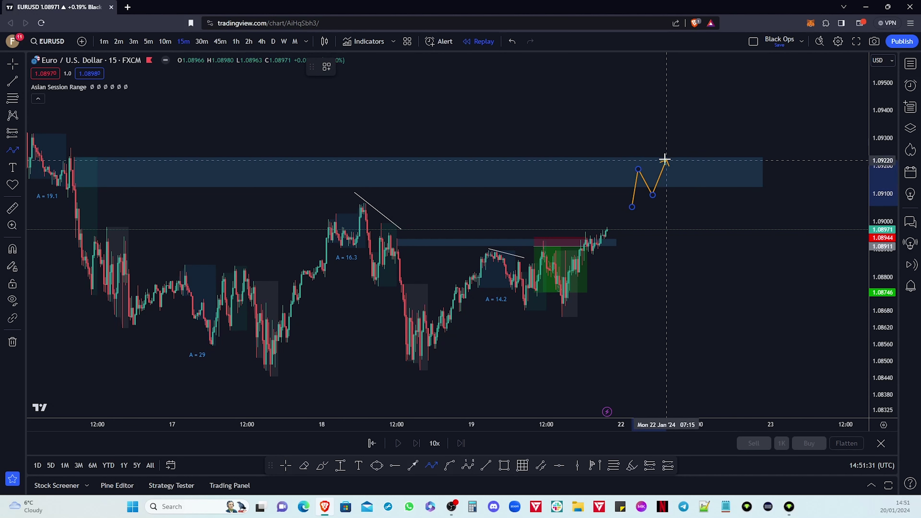
{"action": "left_click", "coordinate": [665, 159]}
{"action": "left_click", "coordinate": [680, 174]}
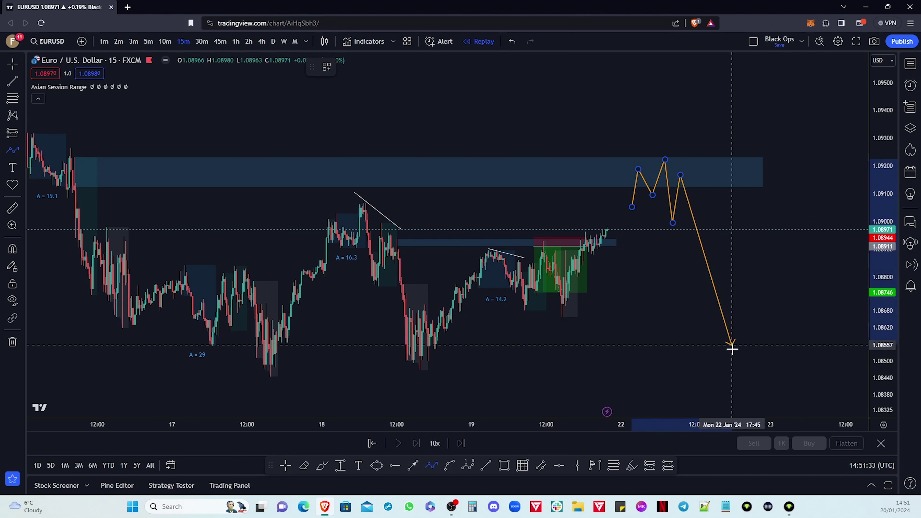
{"action": "double_click", "coordinate": [696, 311]}
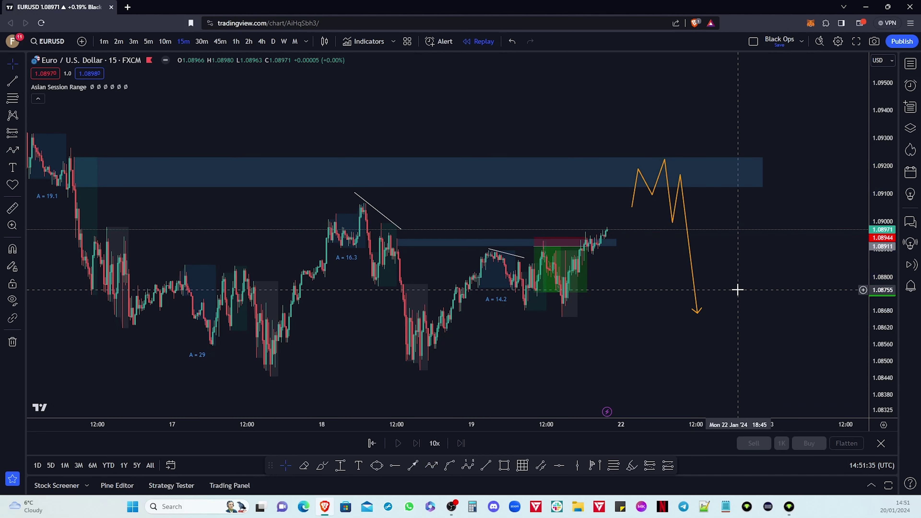